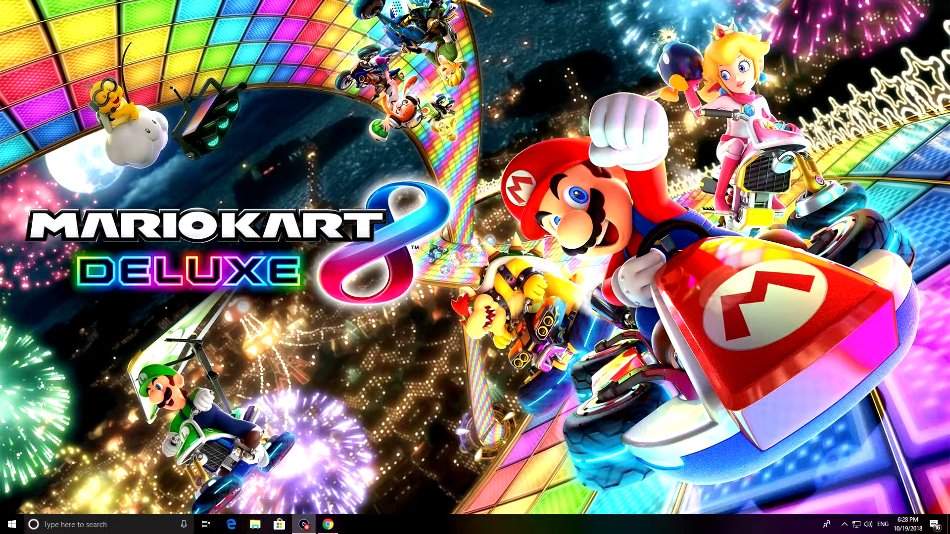
Step: Bring the Game Capture window onto the main screen, and switch to Chrome to look through Elgato's Windows downloads
left_click_drag(949, 113, 594, 112)
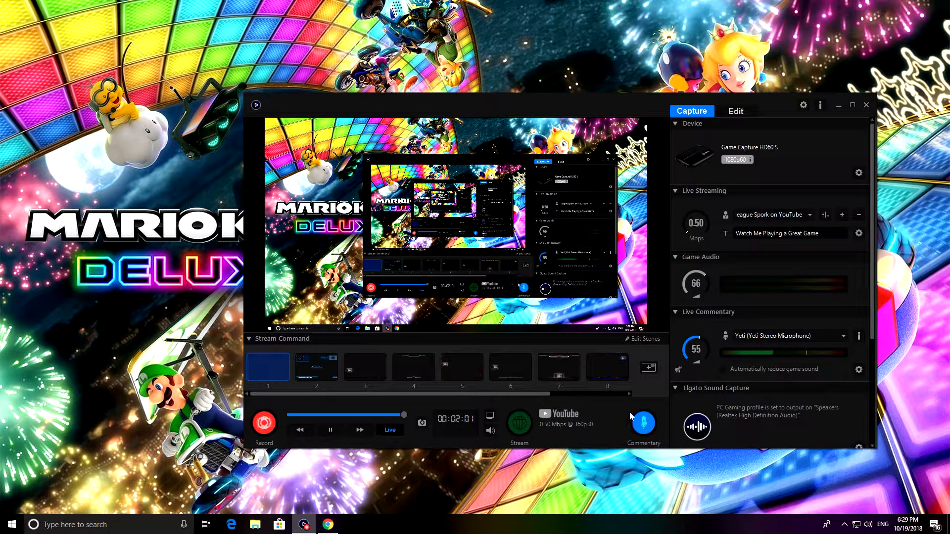
left_click(328, 525)
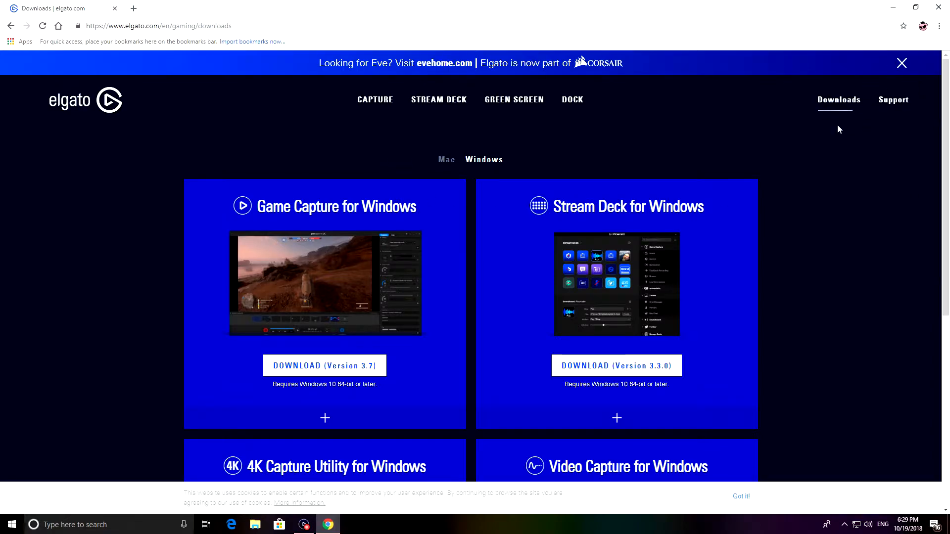
scroll(470, 292, "down", 2)
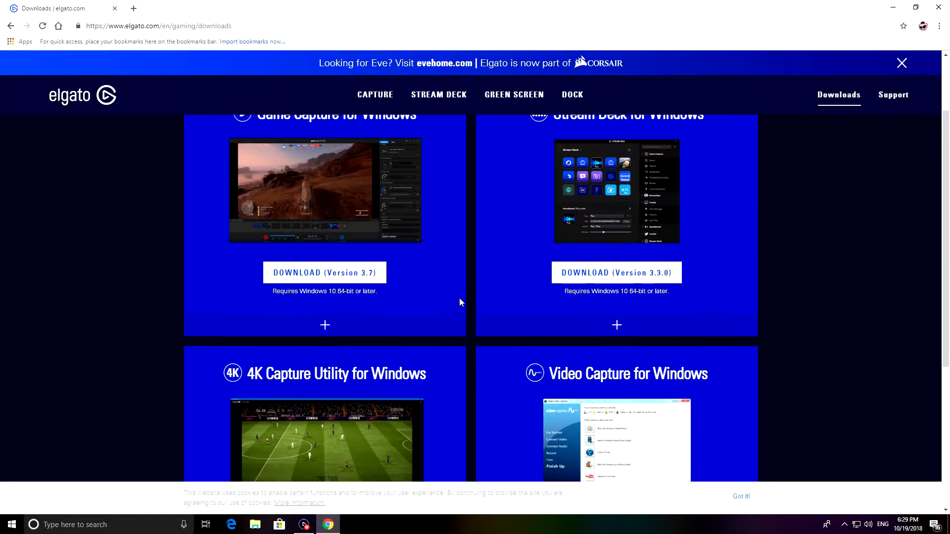
scroll(460, 302, "up", 2)
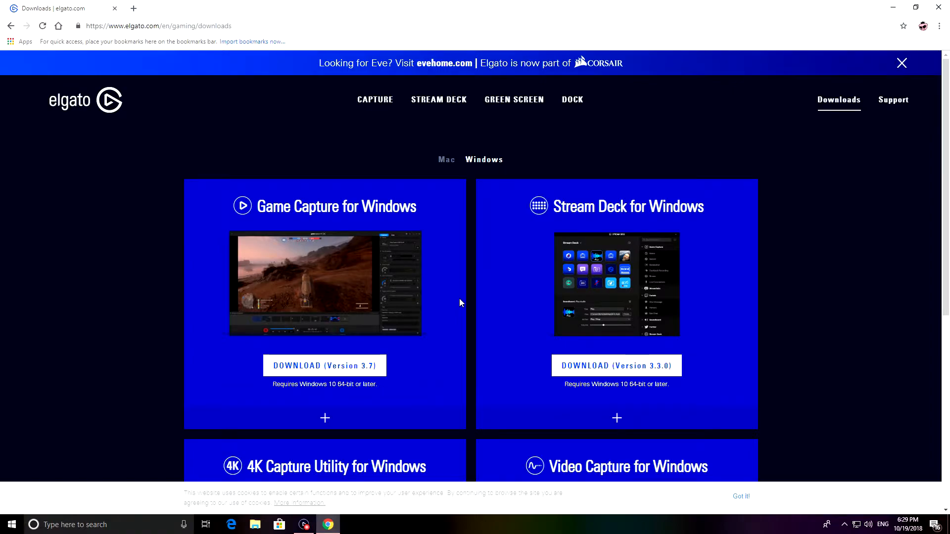
scroll(461, 302, "down", 7)
scroll(463, 308, "up", 2)
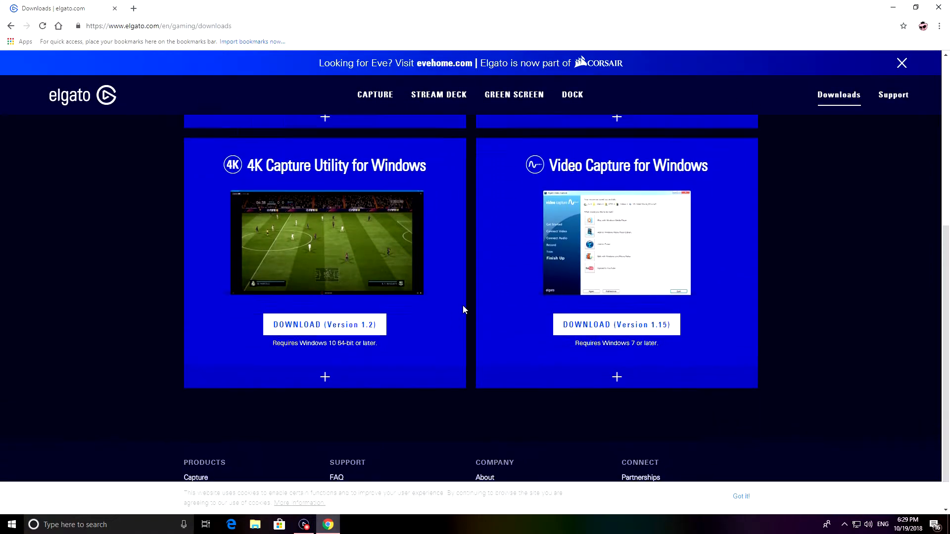
scroll(478, 308, "up", 3)
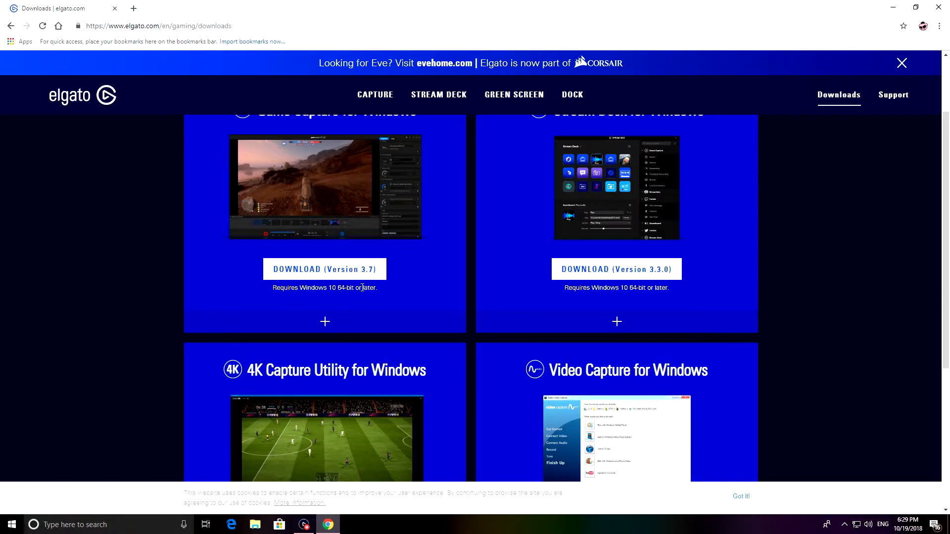
scroll(404, 293, "up", 2)
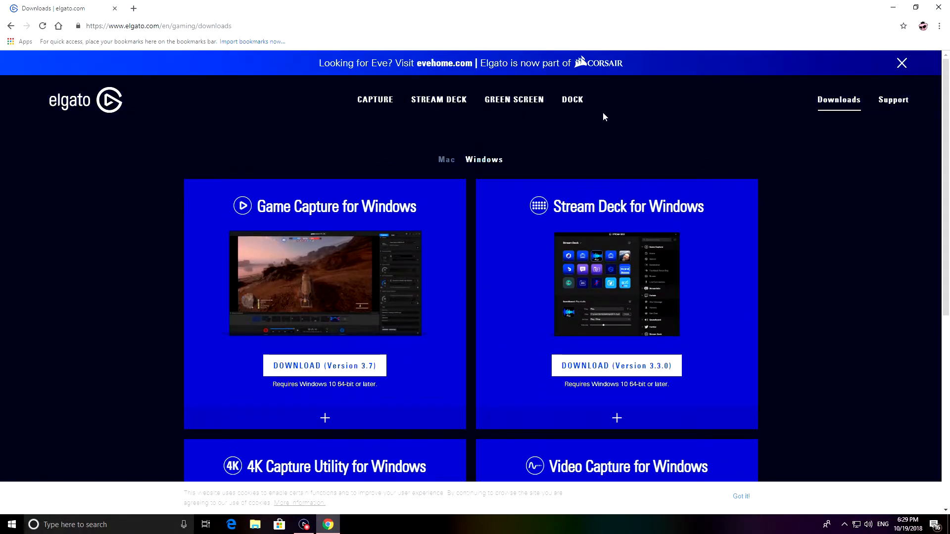
Step: View the Mac software downloads on the Elgato page and return to the Windows downloads
left_click(447, 160)
scroll(462, 176, "down", 2)
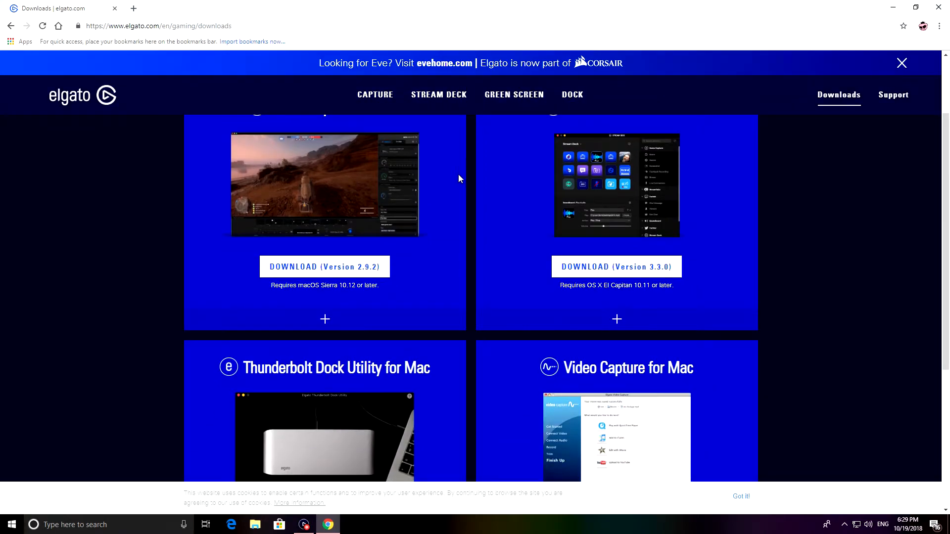
scroll(496, 129, "up", 1)
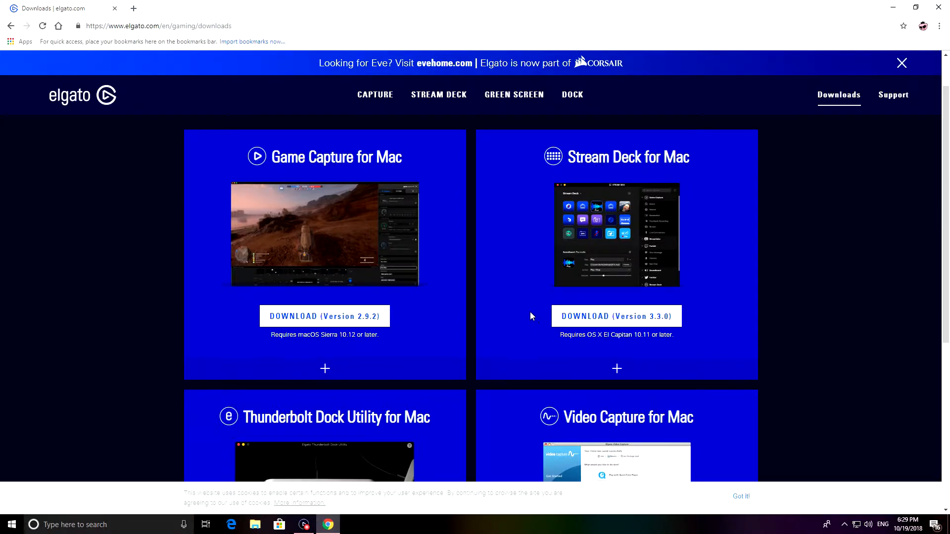
scroll(510, 235, "up", 1)
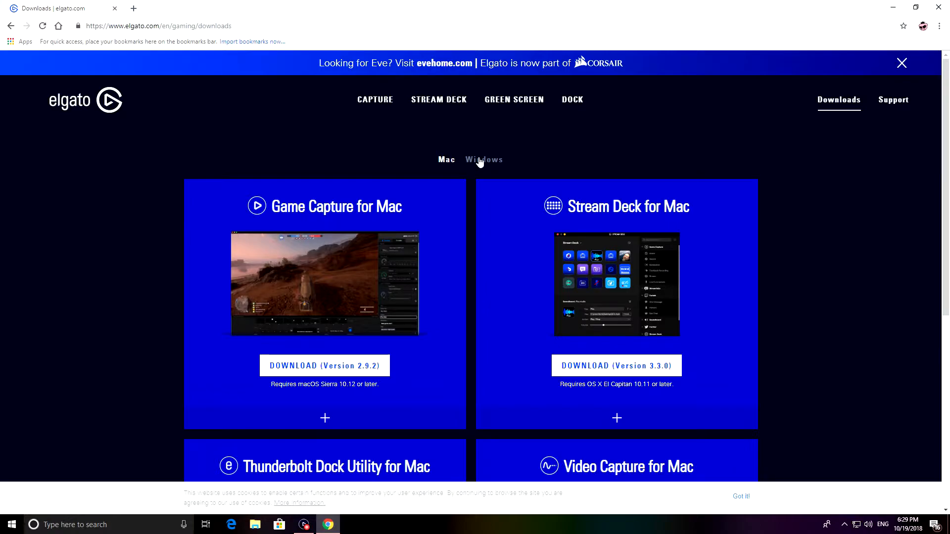
left_click(477, 162)
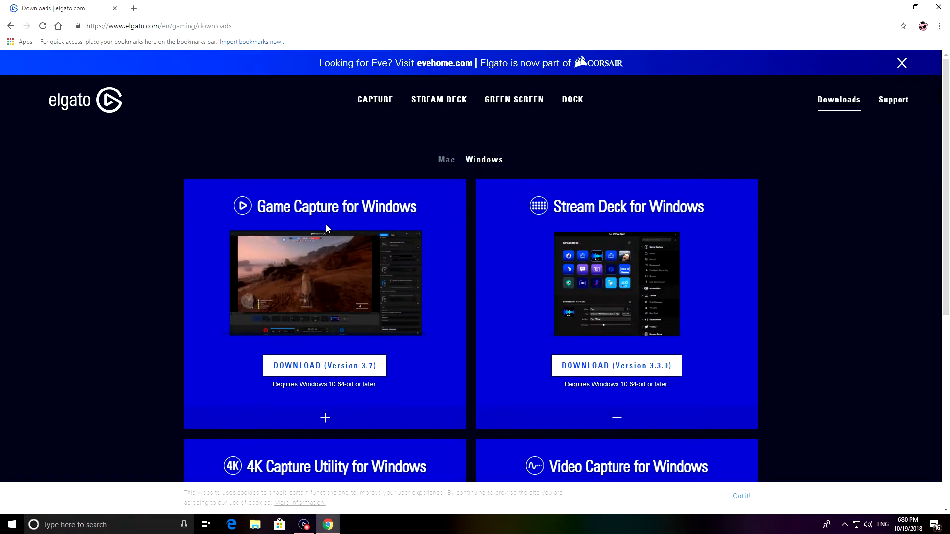
Step: Expand the Game Capture for Windows details to check version history and compatible devices, and collapse them again
scroll(327, 225, "down", 1)
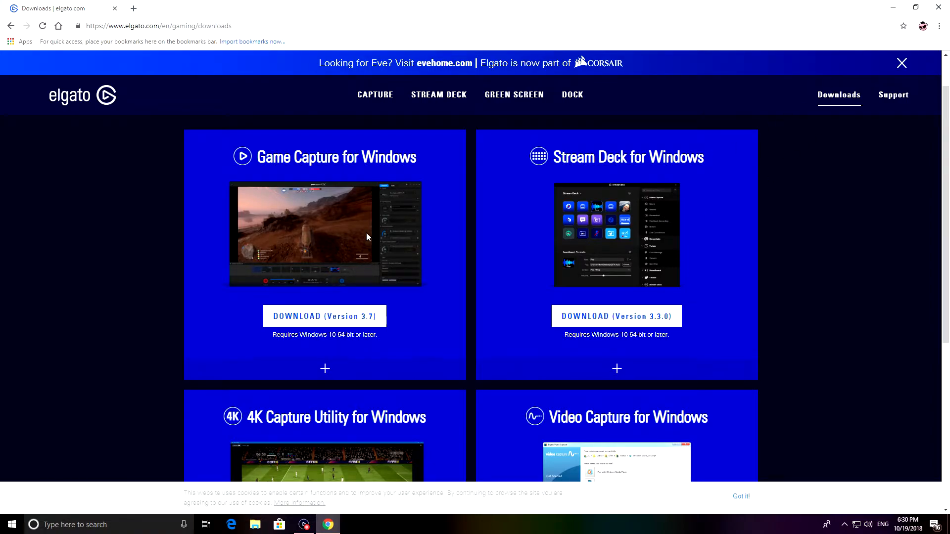
left_click(325, 369)
scroll(324, 369, "down", 1)
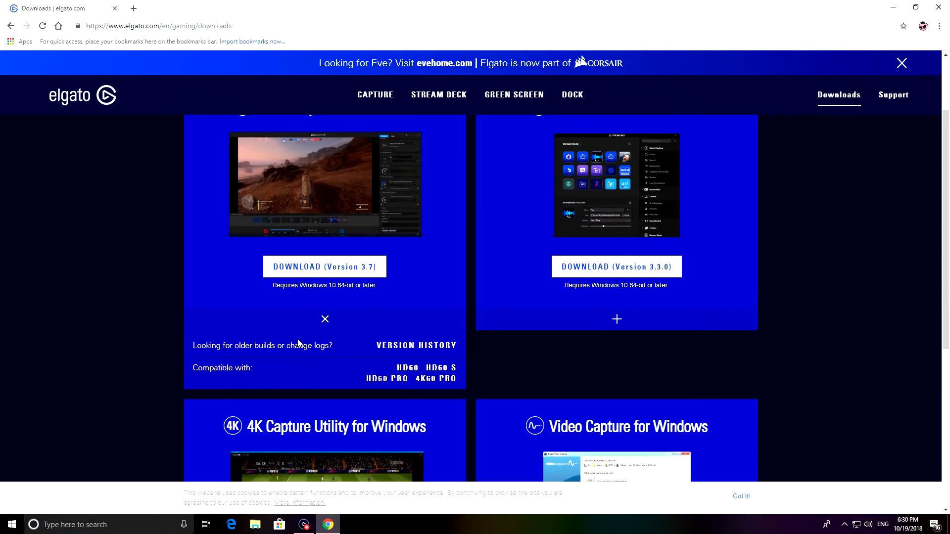
left_click(324, 322)
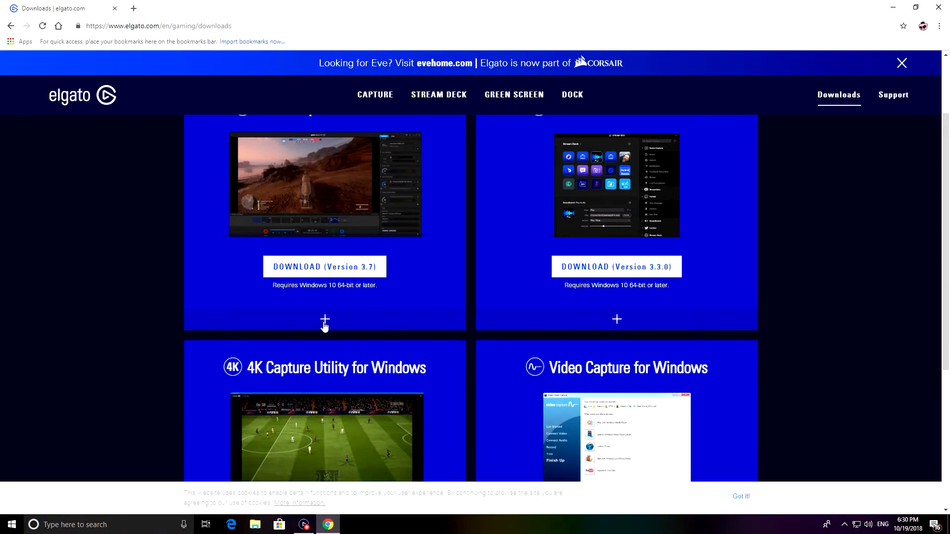
left_click(324, 321)
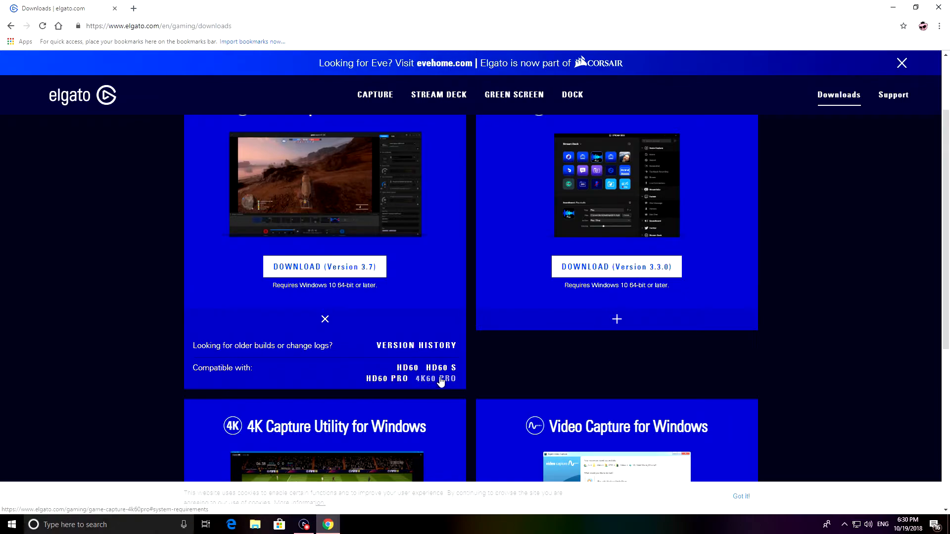
left_click(324, 320)
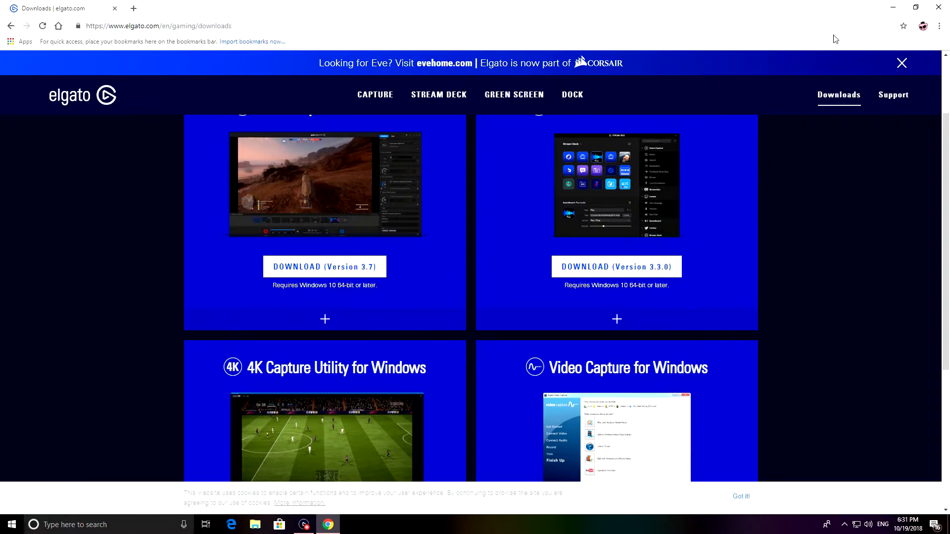
Step: Close the browser, and look at the recorded videos in the Edit view before returning to the Capture view
left_click(939, 7)
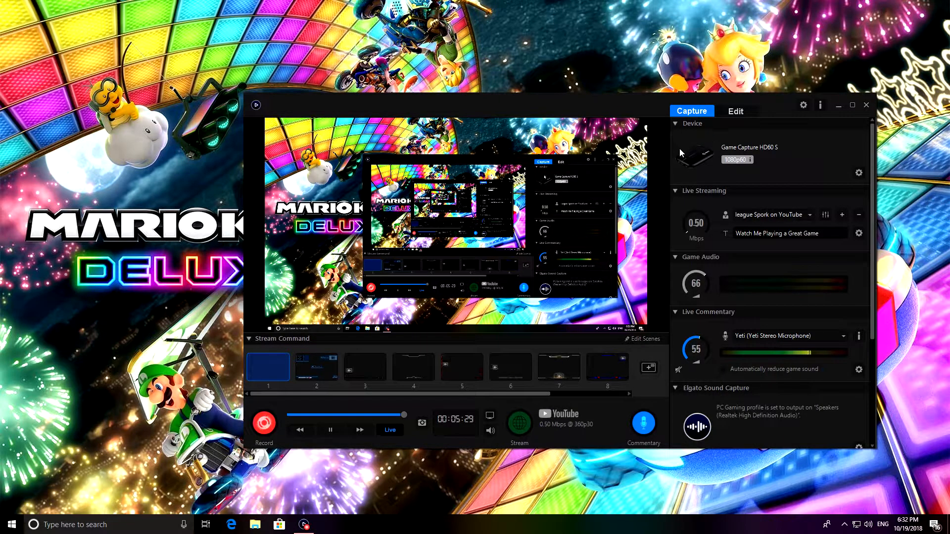
left_click_drag(666, 108, 586, 96)
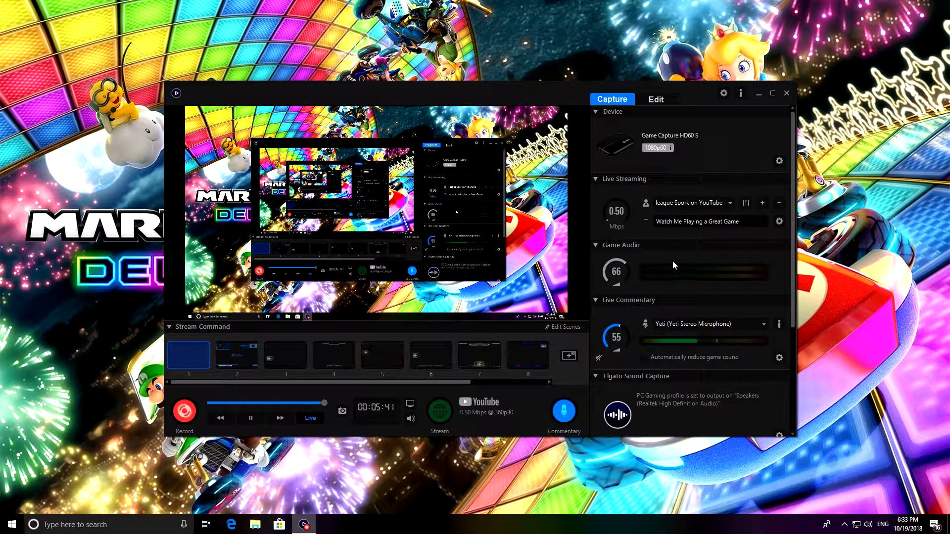
left_click(651, 100)
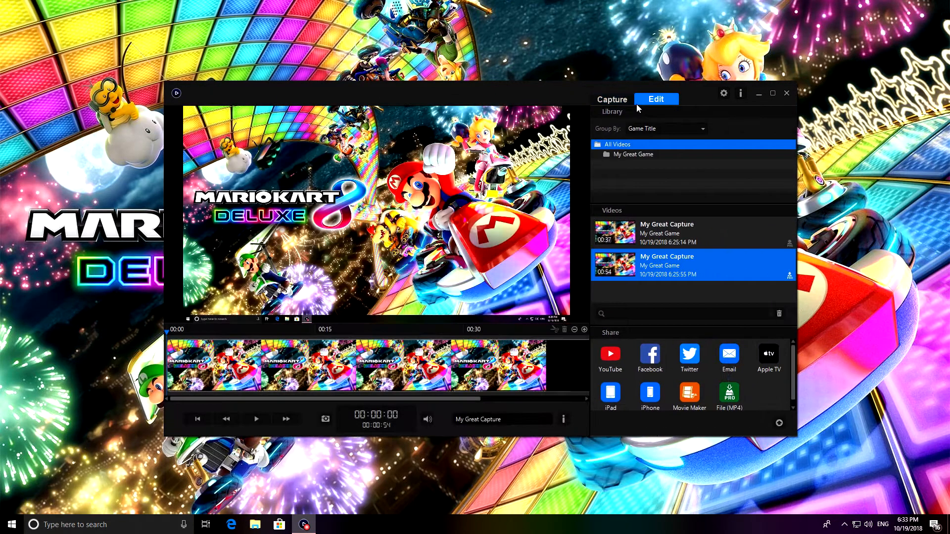
left_click(611, 101)
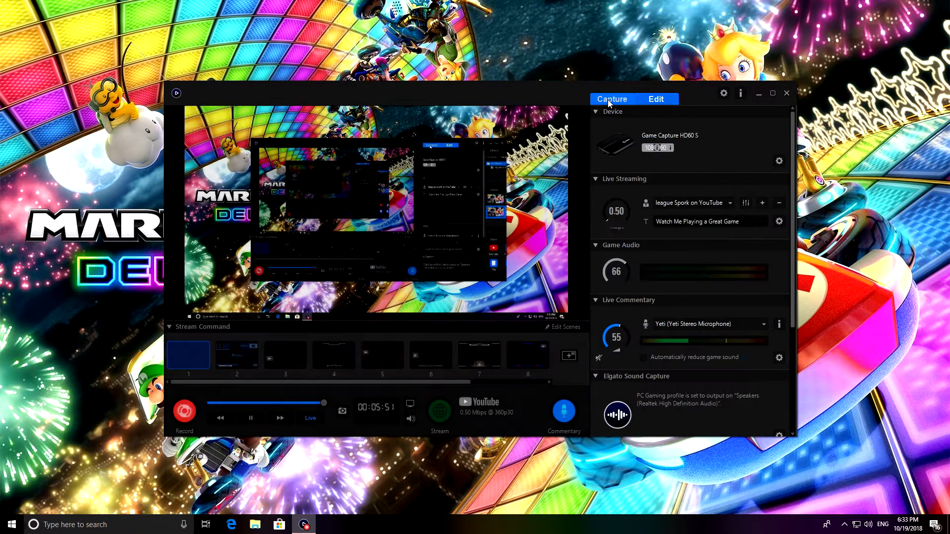
mouse_move(599, 133)
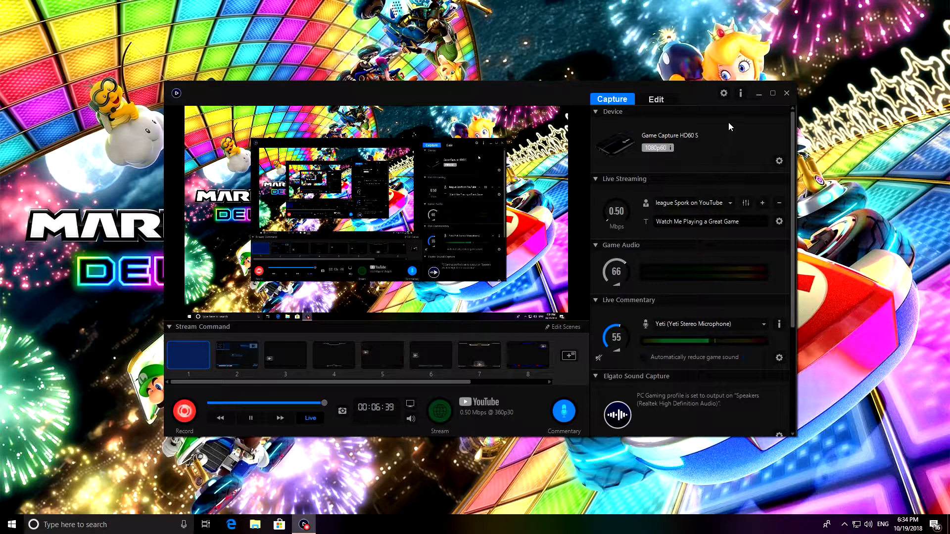
Step: Open the Game Capture preferences, look through the Sharing, Updates, Hotkeys and Advanced pages, and examine the Capture storage locations
left_click(723, 94)
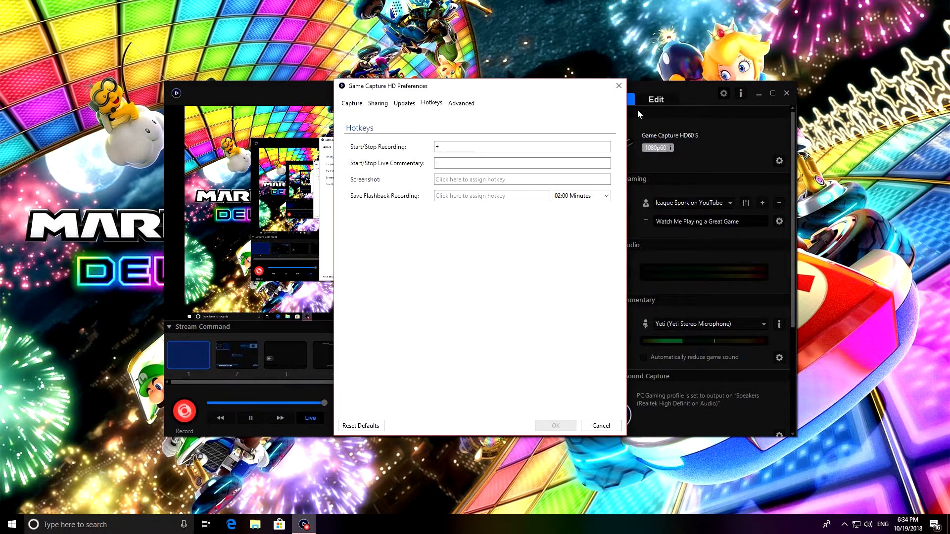
left_click(352, 103)
left_click(378, 103)
left_click(404, 103)
left_click(431, 103)
left_click(465, 103)
left_click(432, 103)
left_click(404, 104)
left_click(378, 104)
left_click(352, 104)
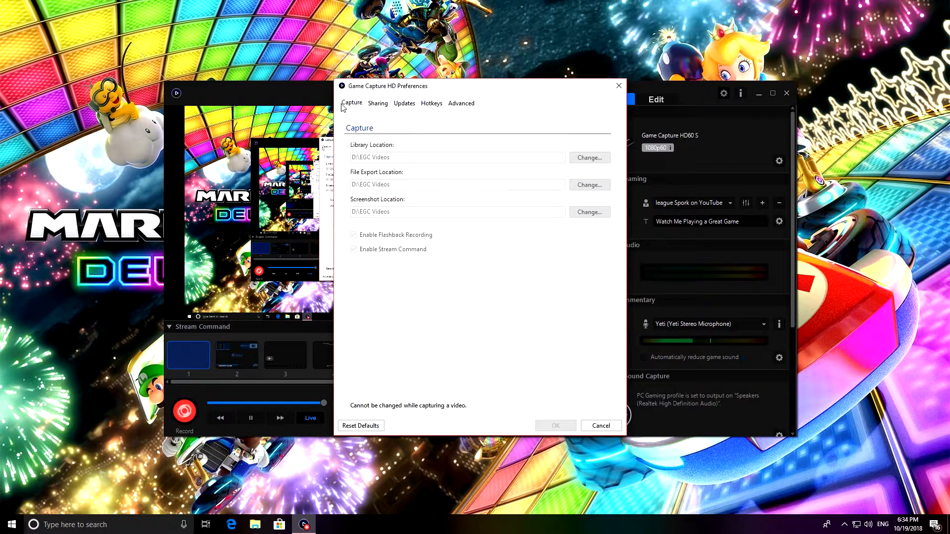
left_click(377, 103)
left_click(404, 104)
left_click(432, 103)
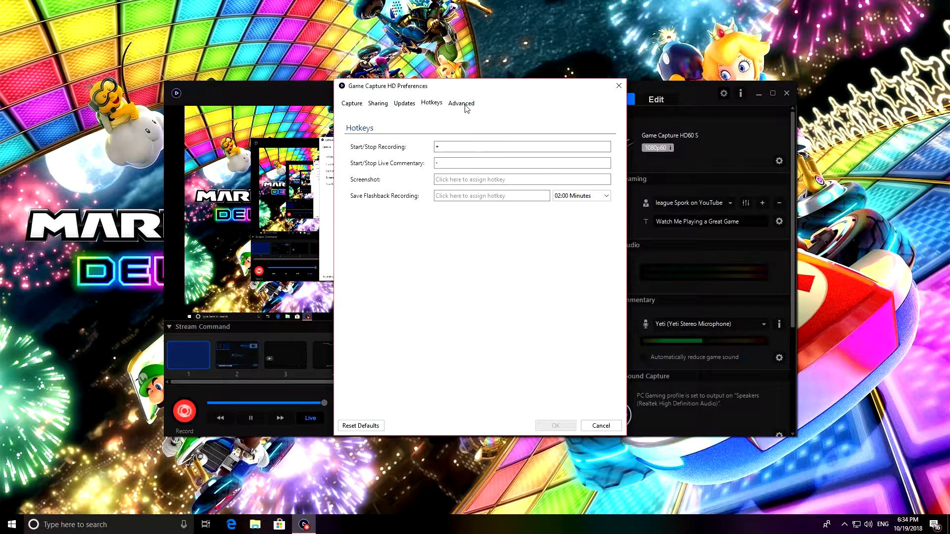
left_click(463, 103)
left_click(352, 104)
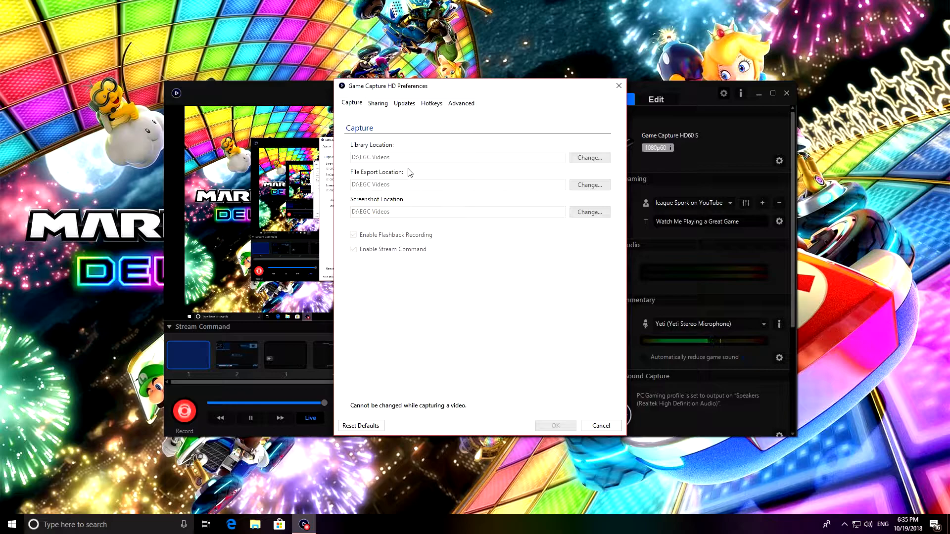
Step: Raise the maximum number of simultaneous exports to 10 in the Sharing preferences and return it to 1
left_click(376, 104)
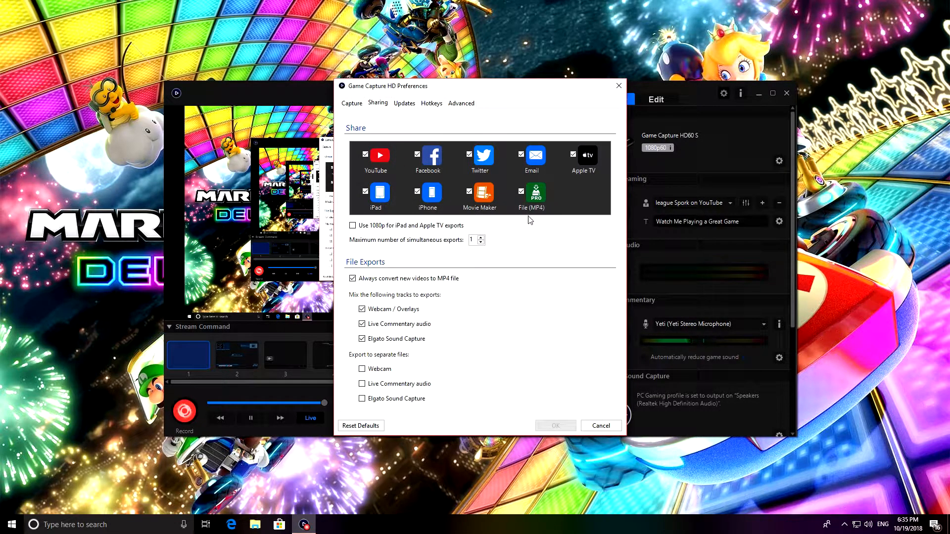
left_click(482, 238)
left_click(481, 238)
left_click(482, 238)
left_click(482, 237)
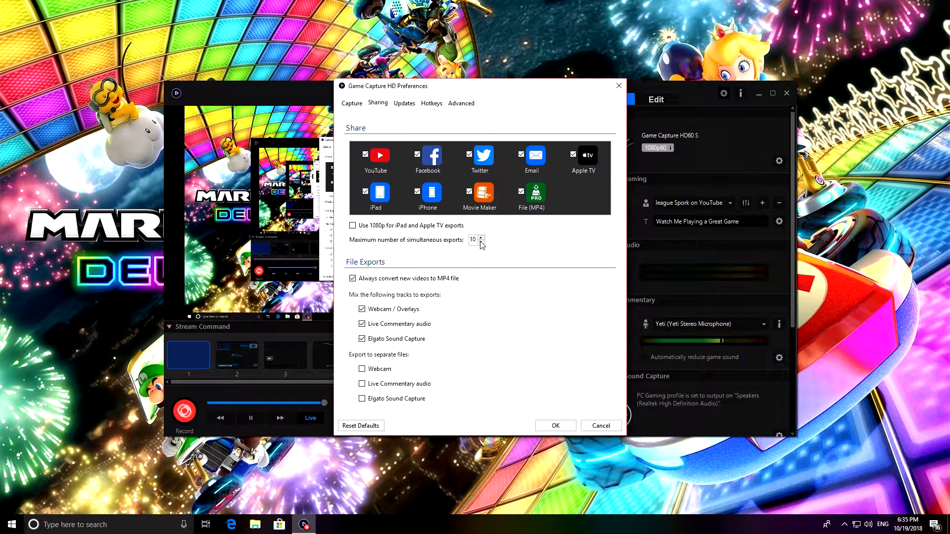
left_click(481, 243)
left_click(481, 244)
left_click(482, 243)
left_click(482, 244)
left_click(482, 244)
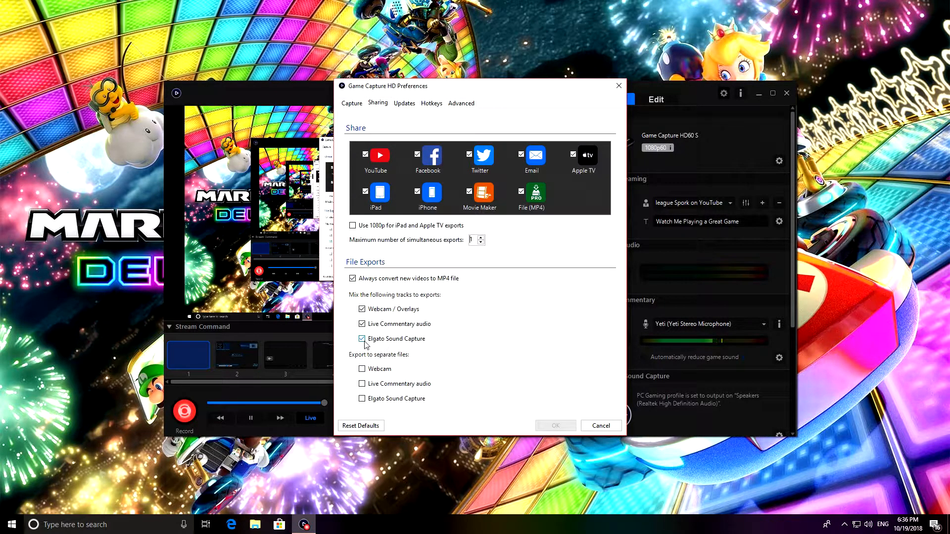
Step: Review the Updates and Hotkeys preferences, moving the dialog aside temporarily to examine the capture window behind it
left_click(409, 103)
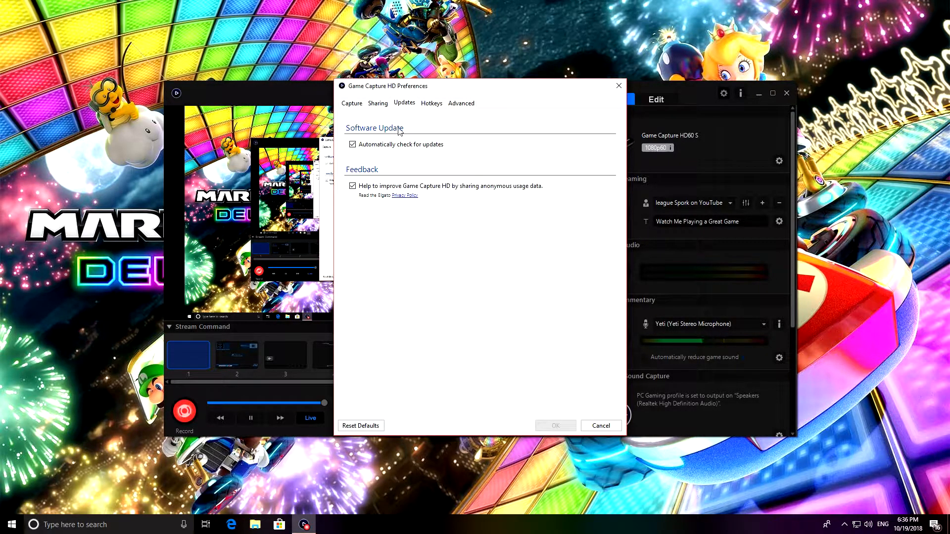
left_click(431, 108)
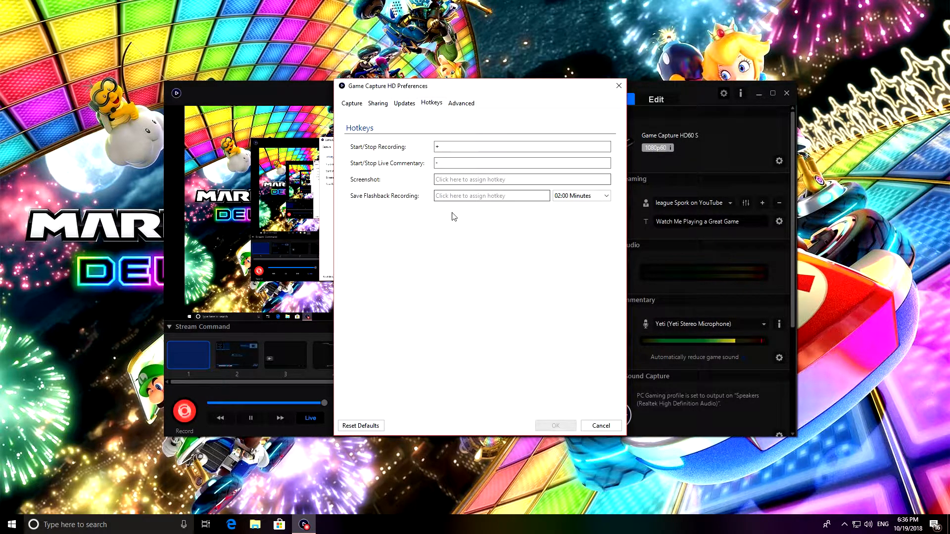
left_click_drag(458, 88, 775, 105)
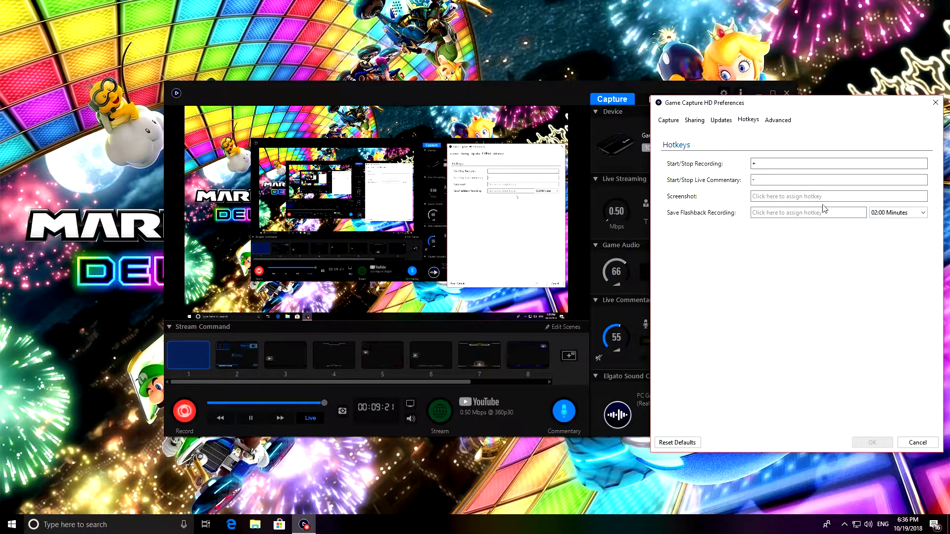
left_click_drag(858, 110, 394, 461)
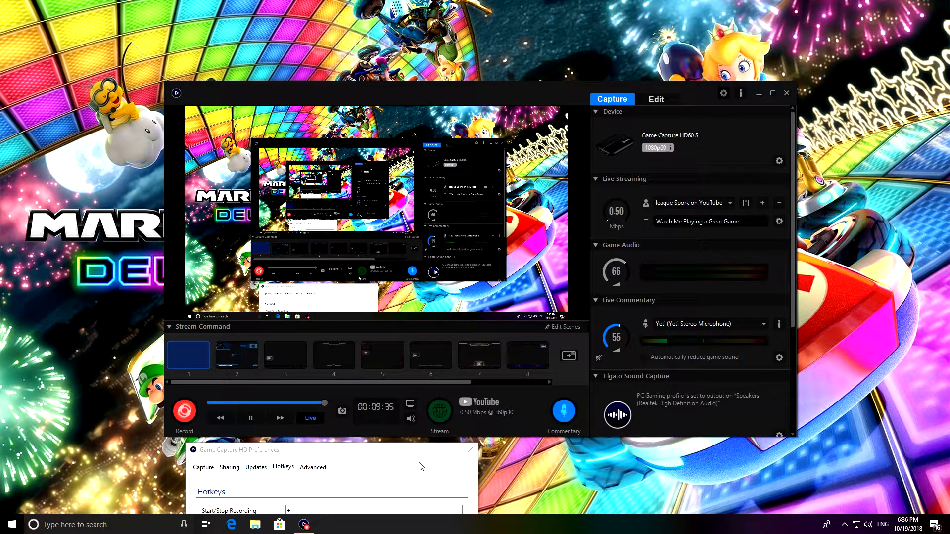
left_click_drag(280, 452, 414, 101)
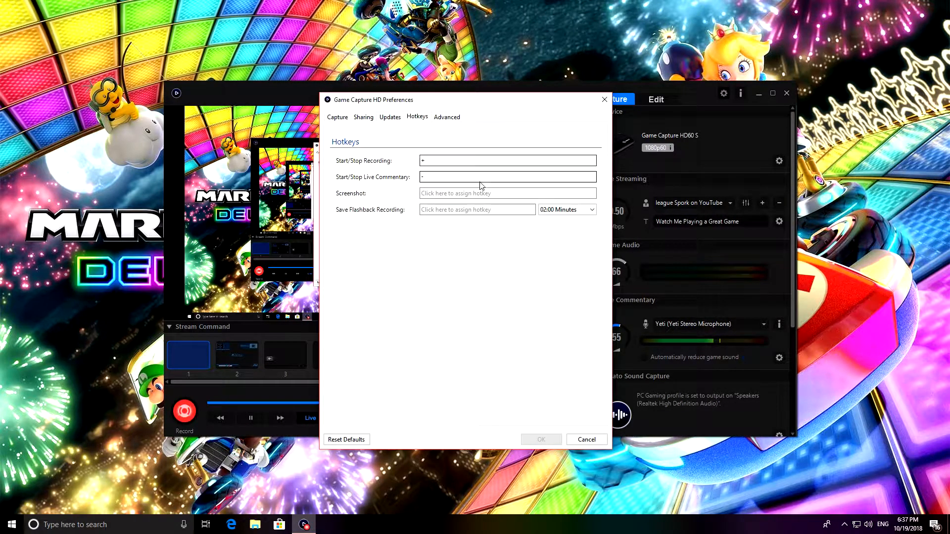
Step: Open the Start/Stop Recording hotkey for reassignment, try the live commentary hotkey (-) with the dialog moved aside, and close the preferences without saving
left_click(450, 161)
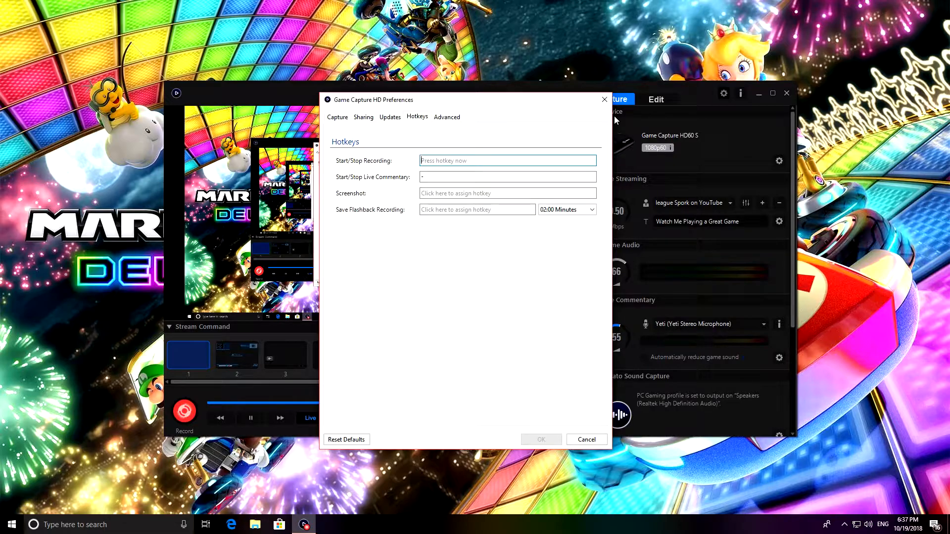
left_click_drag(574, 109, 392, 183)
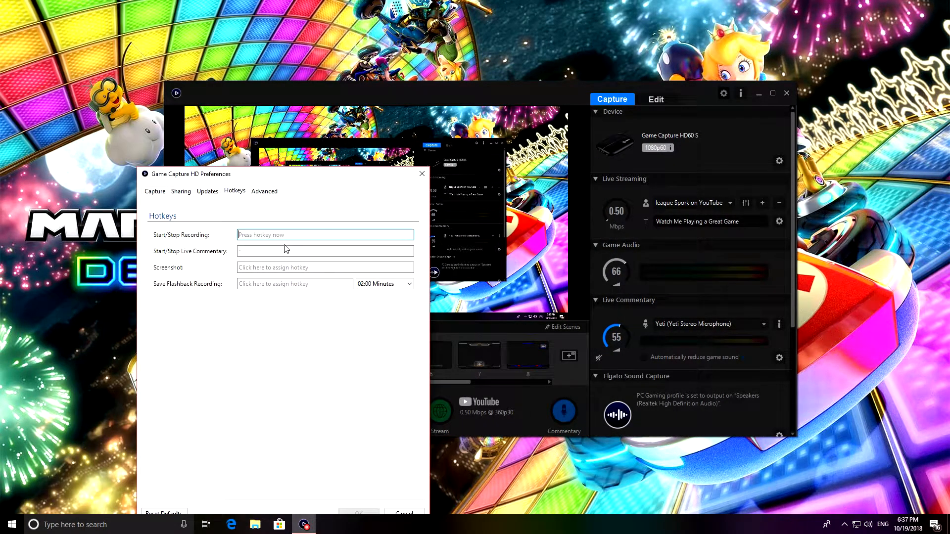
key("minus")
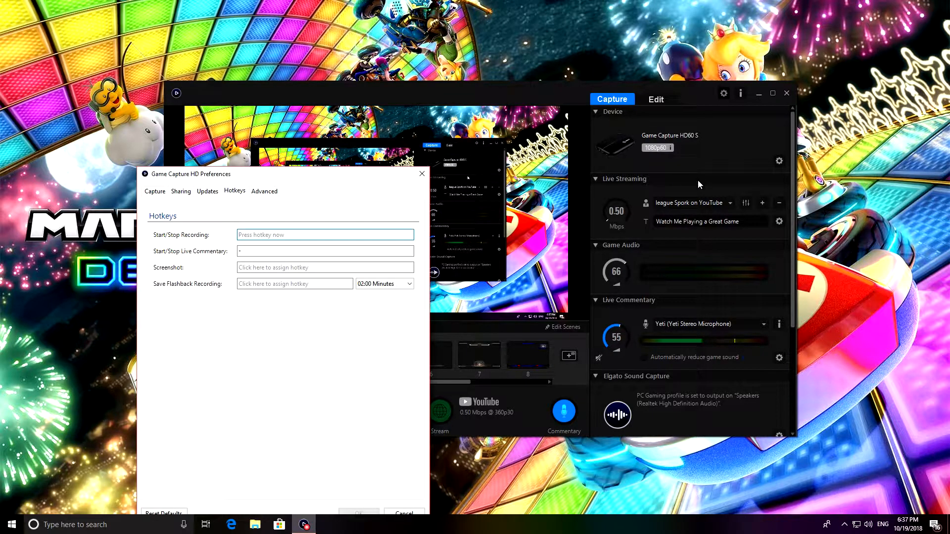
left_click(423, 174)
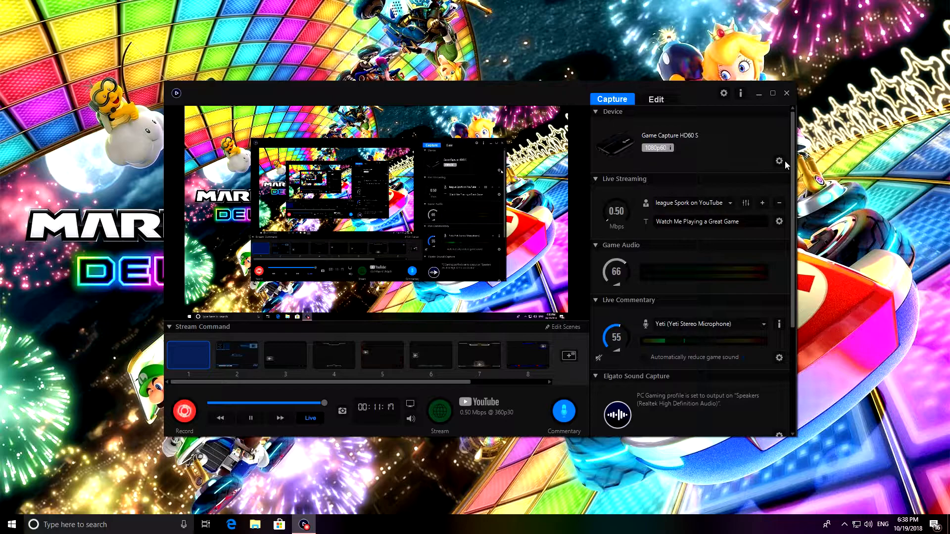
Step: Open the Game Capture HD60 S device settings, and examine the saved profiles list and the Capture options
left_click(779, 162)
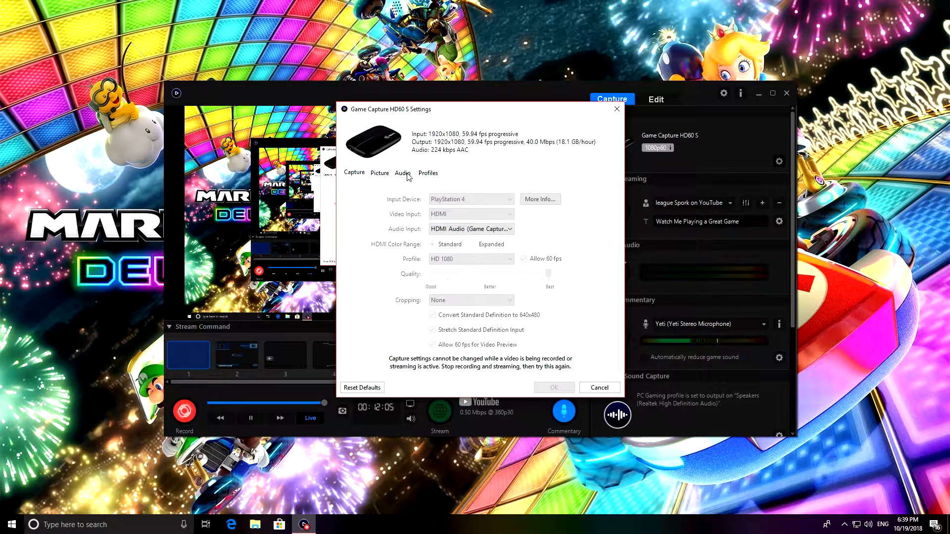
left_click(426, 173)
left_click(506, 200)
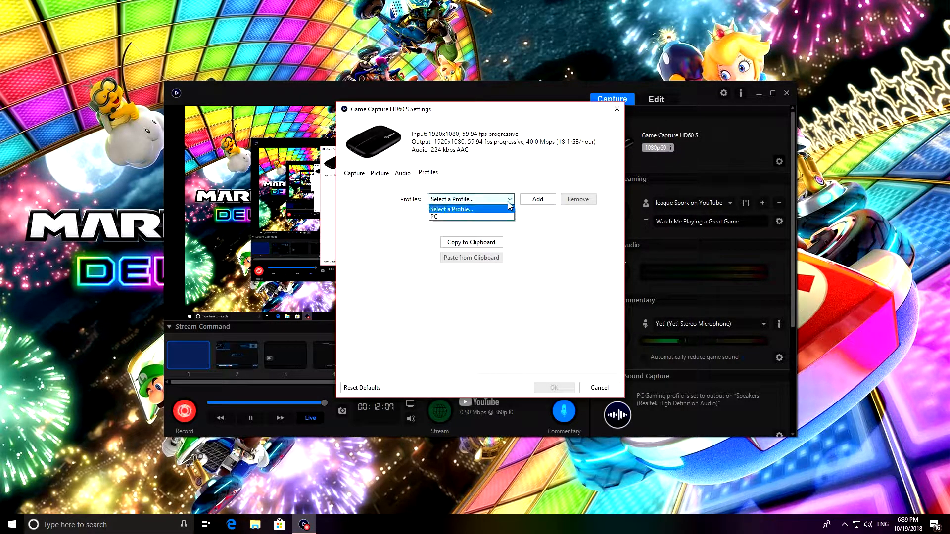
left_click(509, 200)
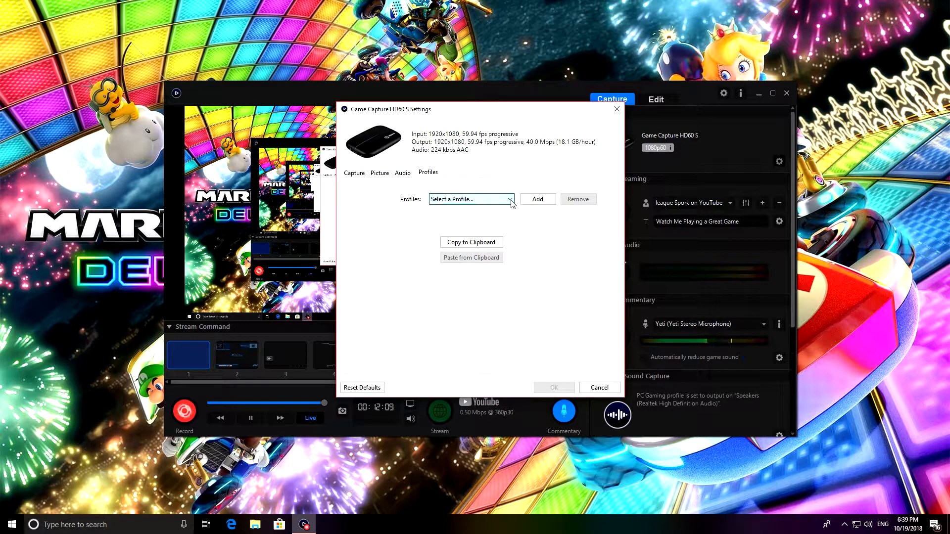
left_click(509, 201)
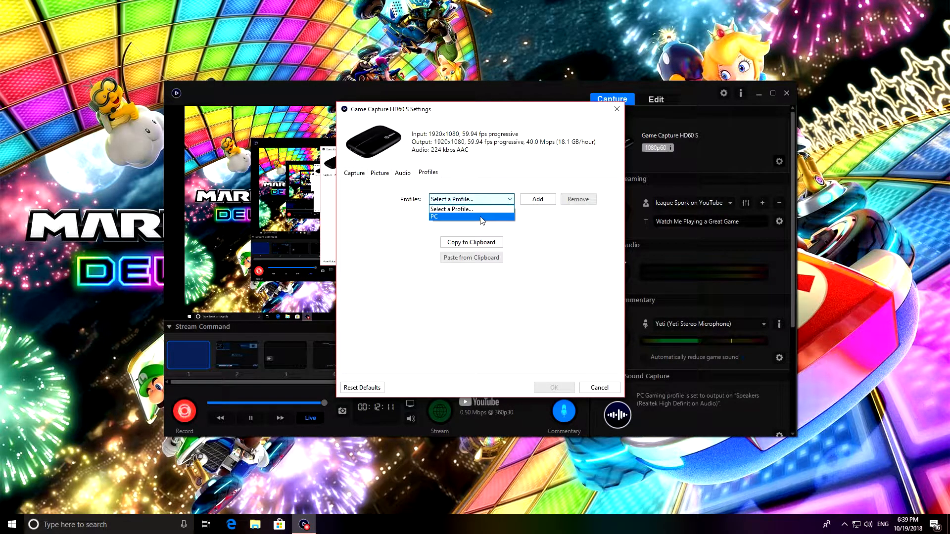
left_click(508, 200)
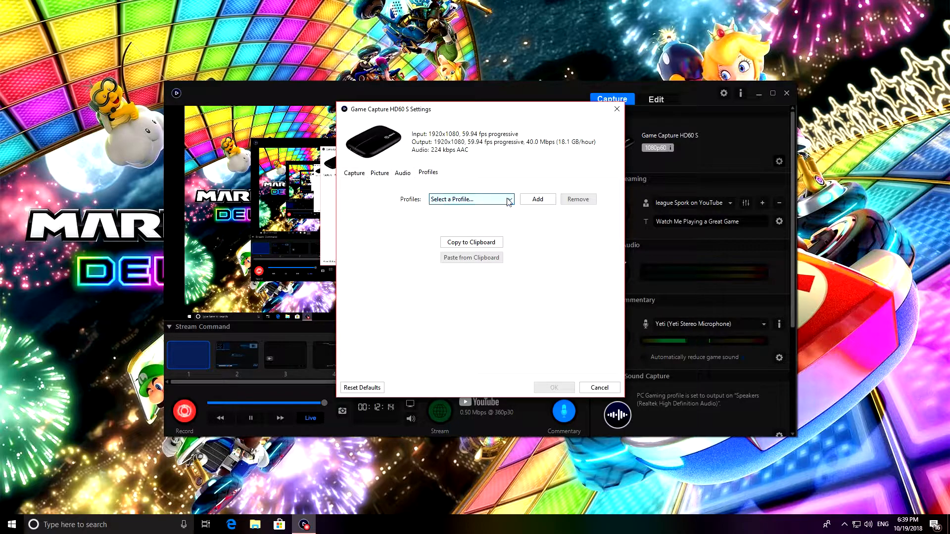
left_click(358, 174)
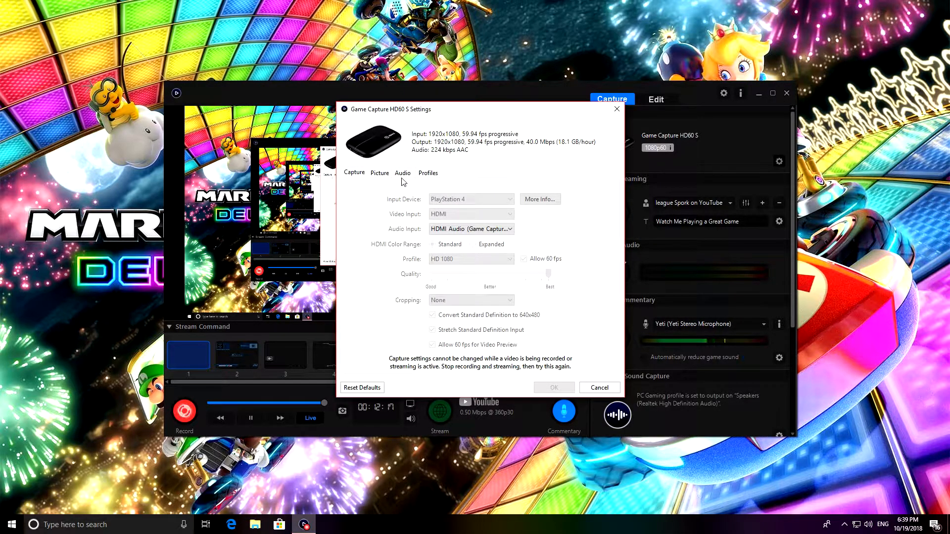
Step: Add a device settings profile named "egc" and keep it selected in the profiles list
left_click(428, 173)
left_click(538, 200)
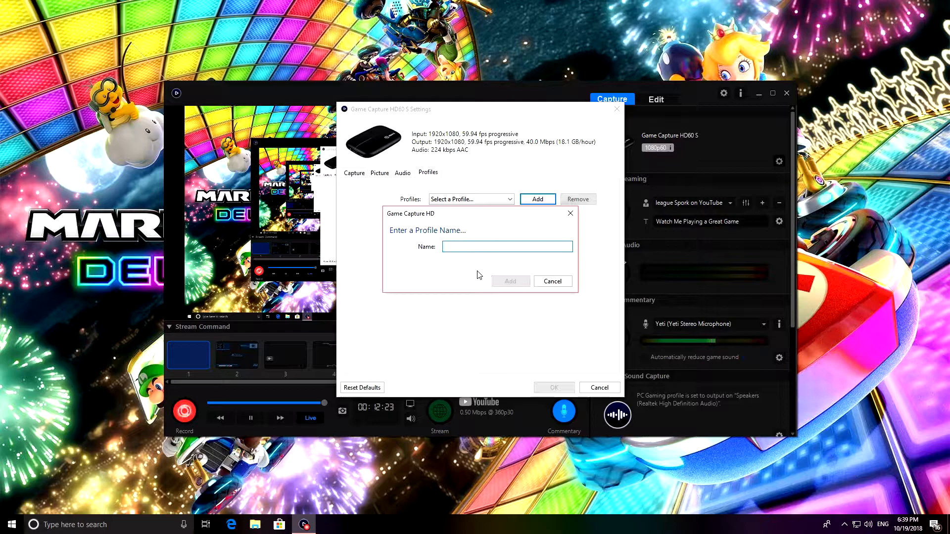
type("egc")
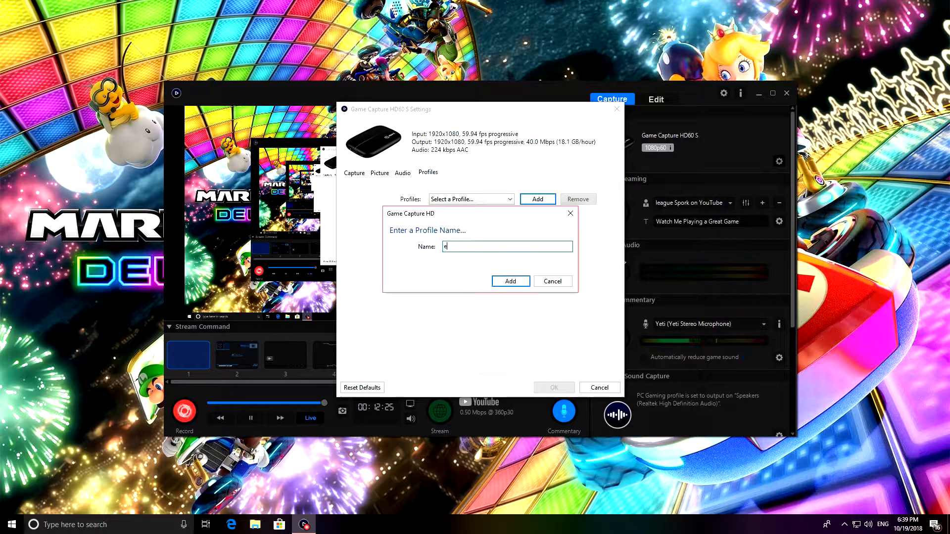
left_click(508, 281)
left_click(505, 197)
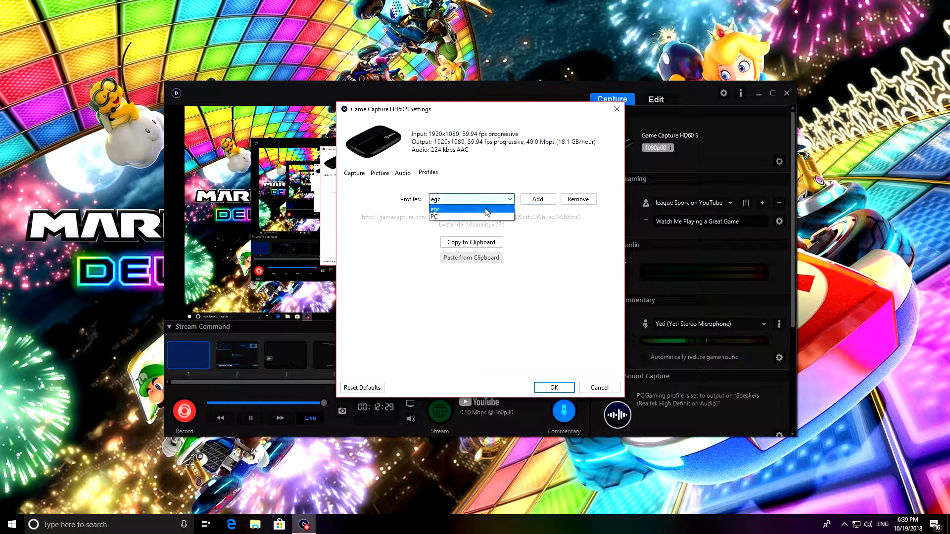
left_click(499, 210)
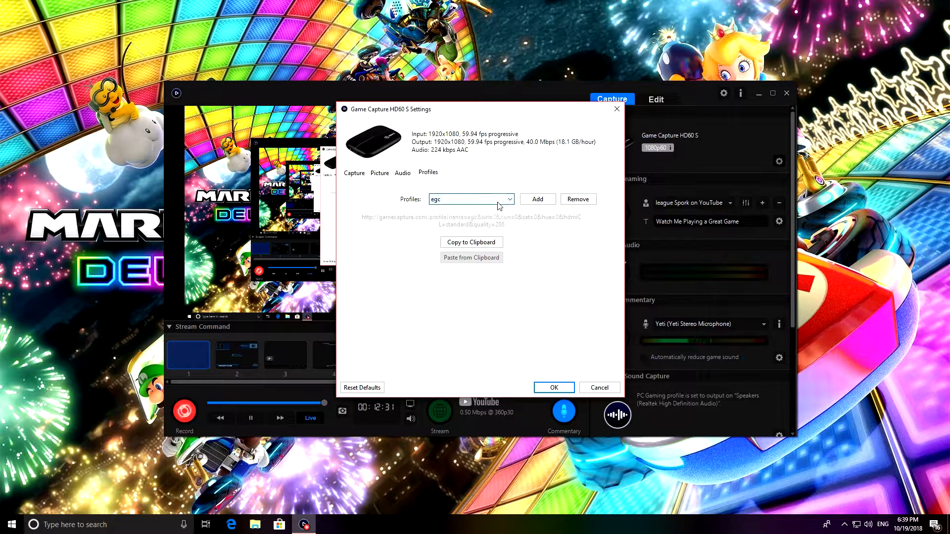
Step: Review the device's Audio gain, Picture adjustments and Capture options, and close the device settings
left_click(403, 173)
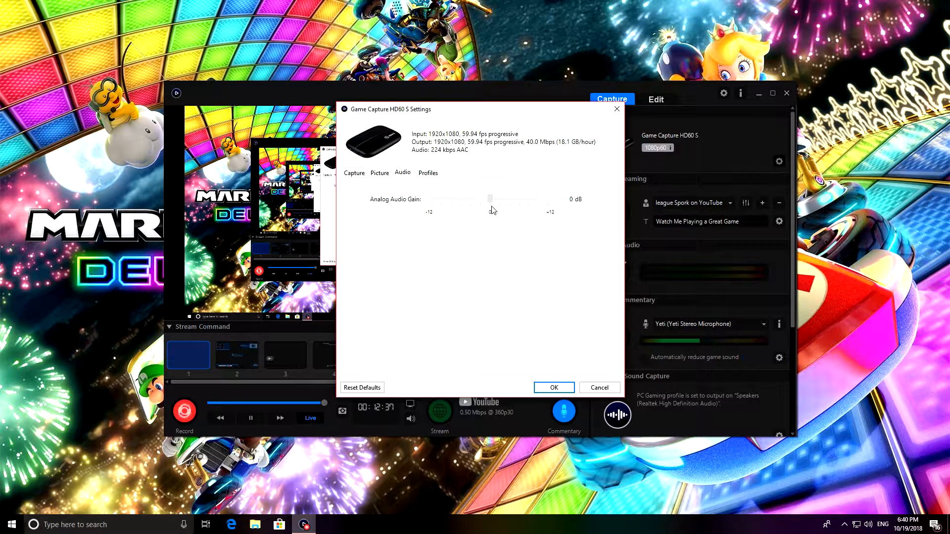
left_click(379, 174)
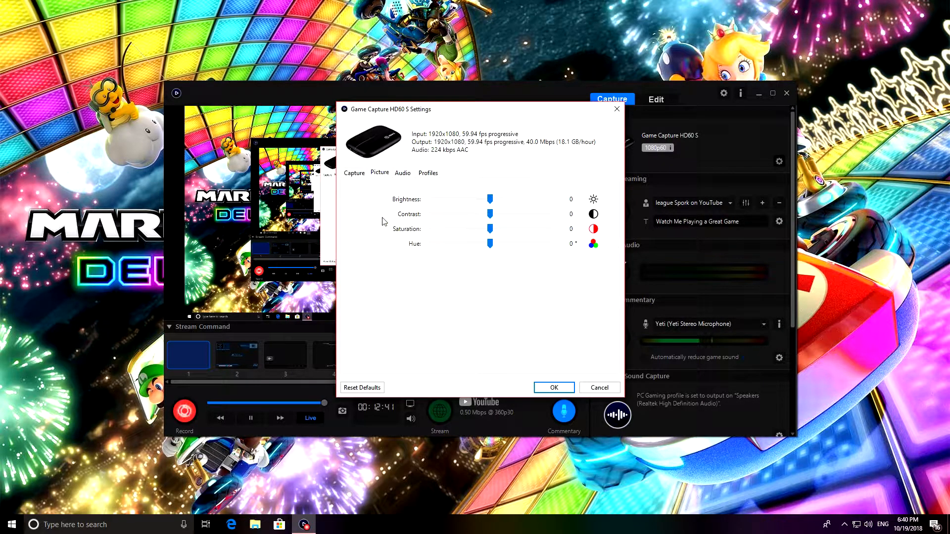
left_click(361, 176)
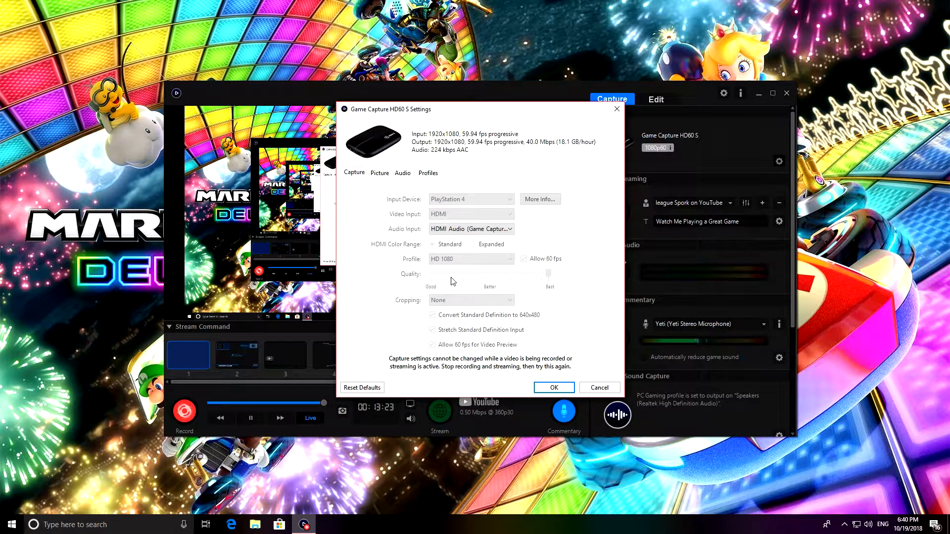
left_click(388, 174)
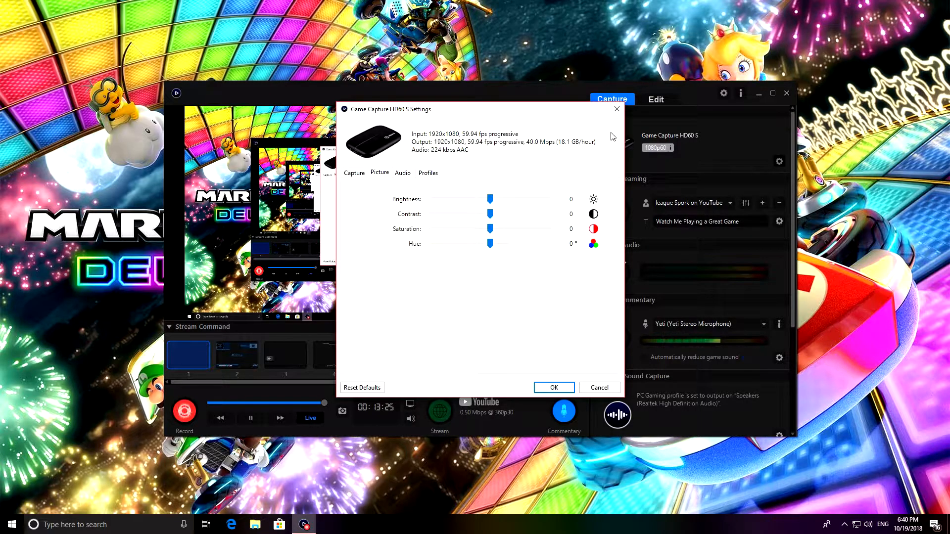
left_click(355, 172)
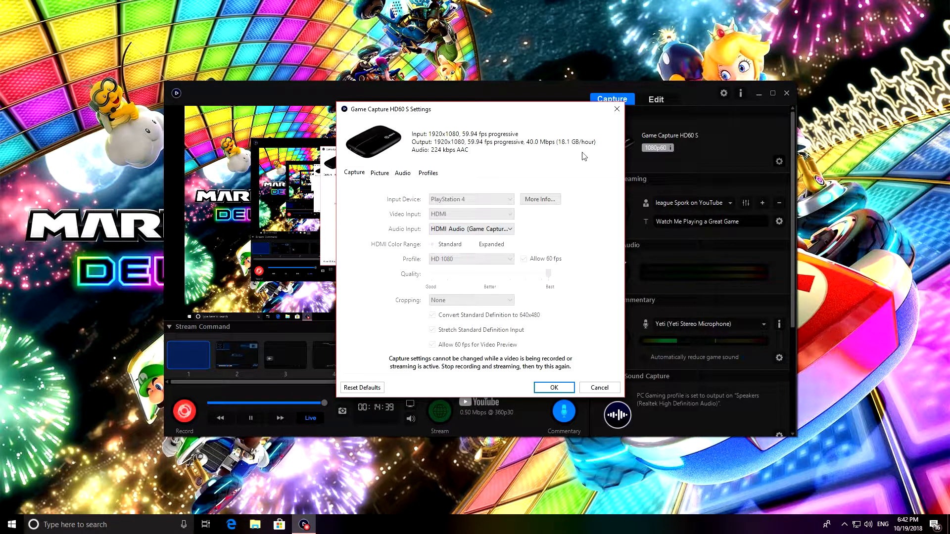
left_click(615, 110)
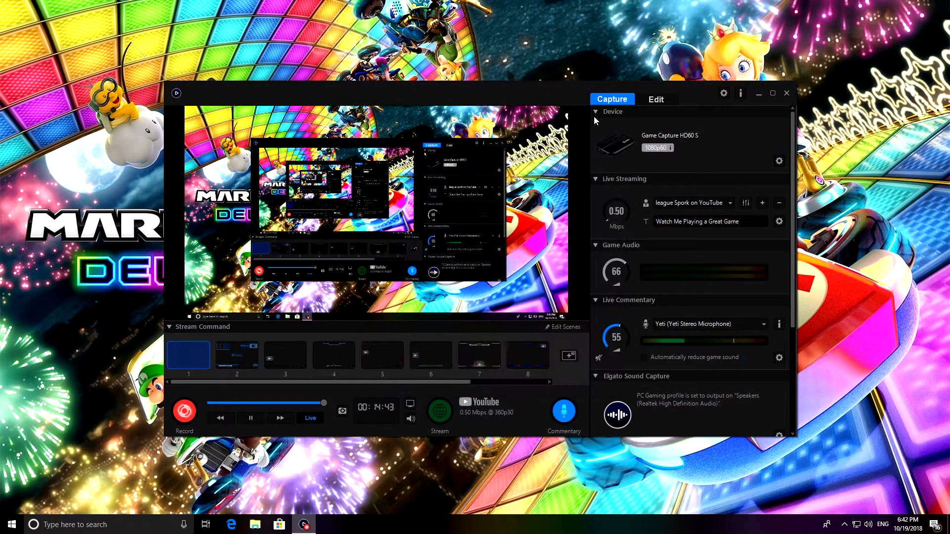
Step: Collapse the Game Audio and Live Streaming sections, and expand Live Streaming again
left_click(600, 245)
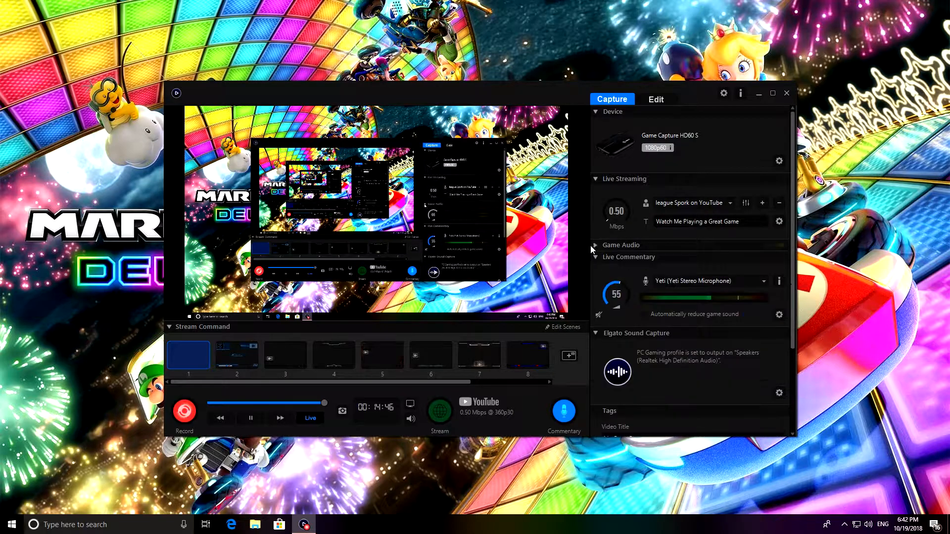
left_click(596, 179)
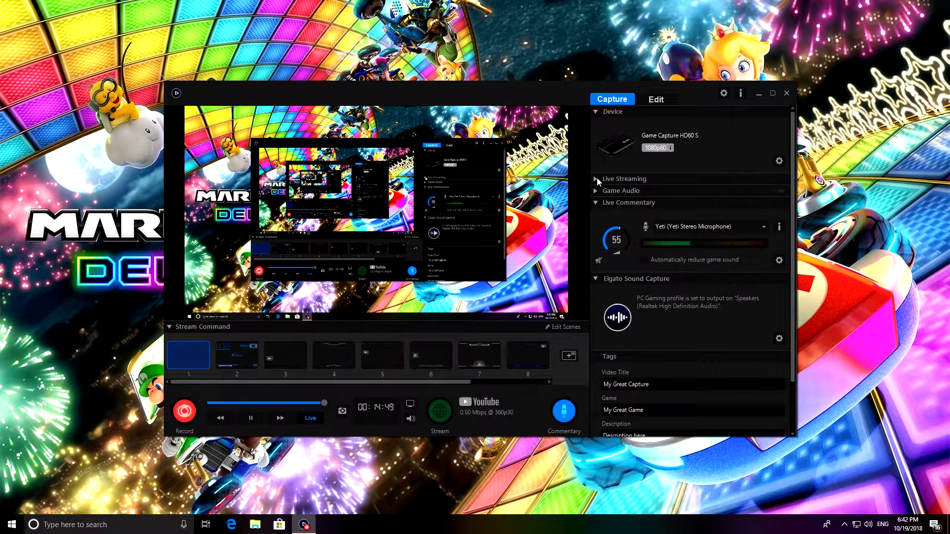
left_click(597, 177)
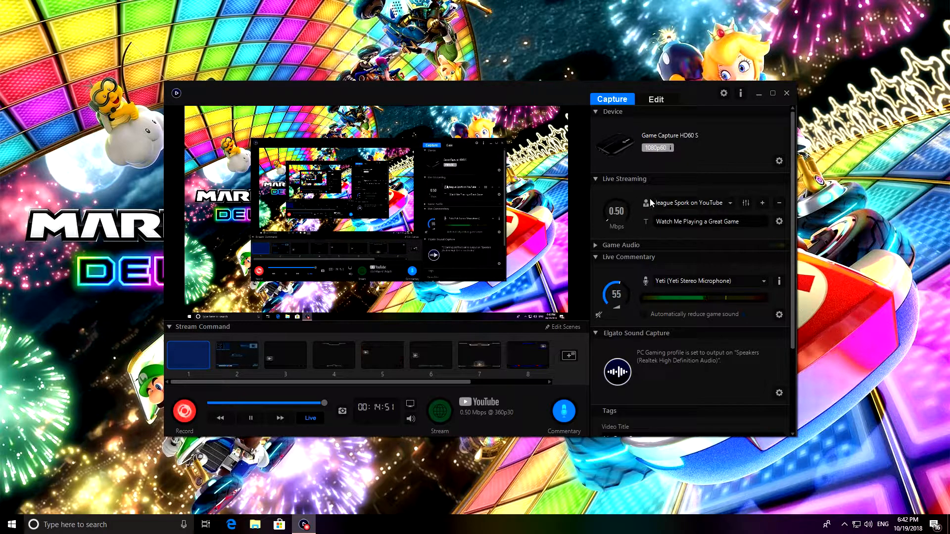
Step: Select the first YouTube account for live streaming, clear the stream title, and view the streaming services that can be added
left_click(730, 204)
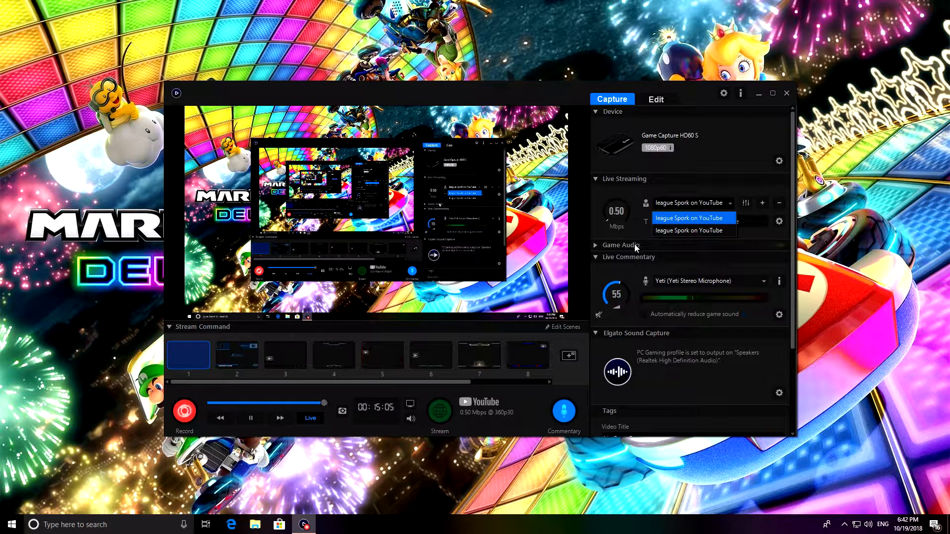
left_click(689, 218)
left_click_drag(736, 223, 645, 233)
key("BackSpace")
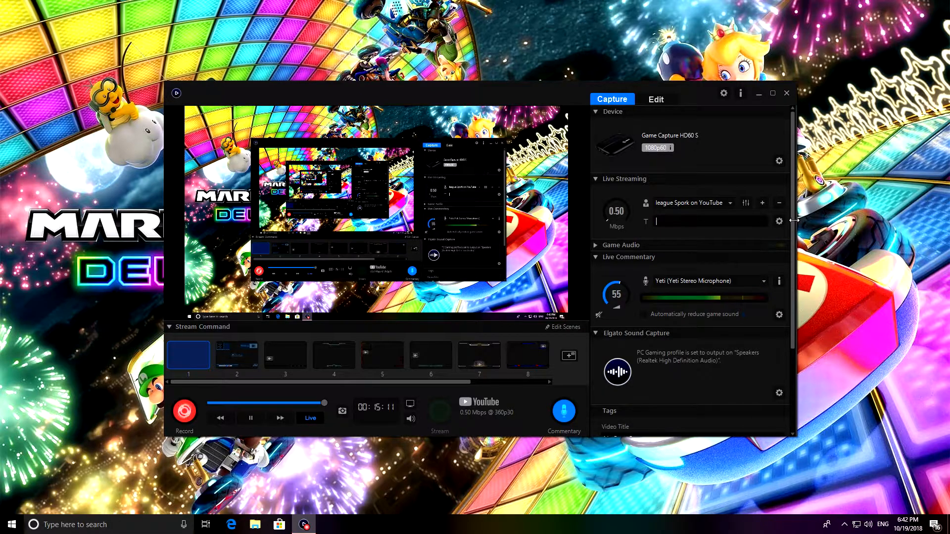
left_click(763, 203)
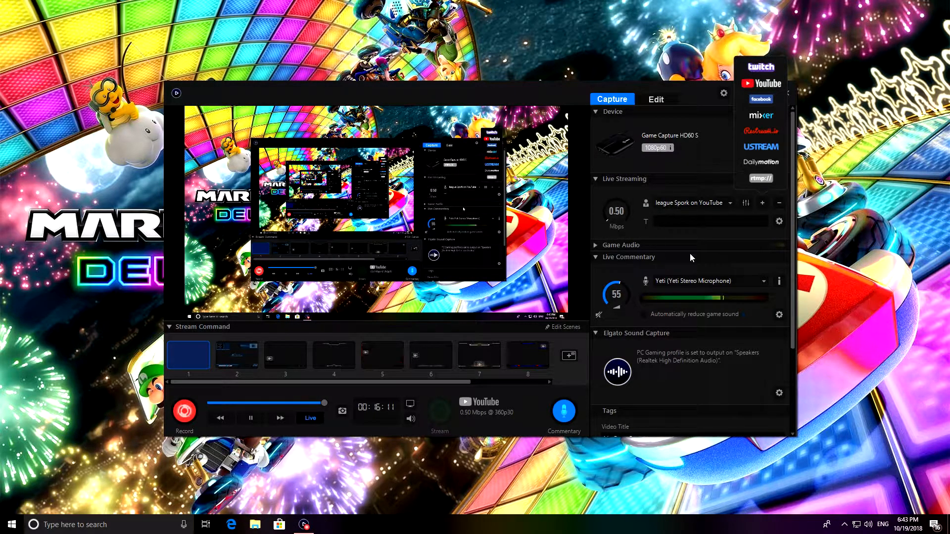
Step: Raise the live streaming bitrate to 8.00 Mbps and return it to 0.50 Mbps
mouse_move(614, 224)
left_mouse_down()
mouse_move(632, 197)
mouse_move(638, 211)
mouse_move(627, 229)
left_mouse_up()
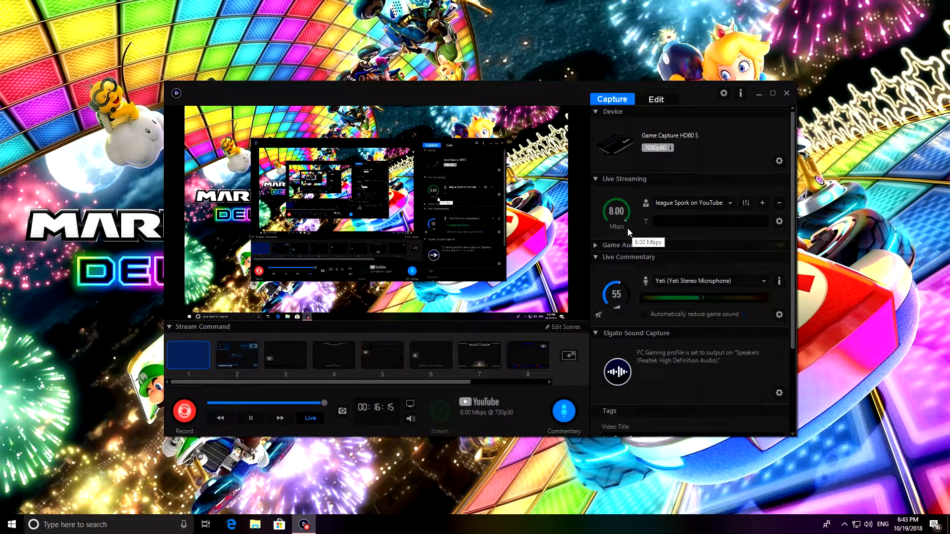
mouse_move(623, 224)
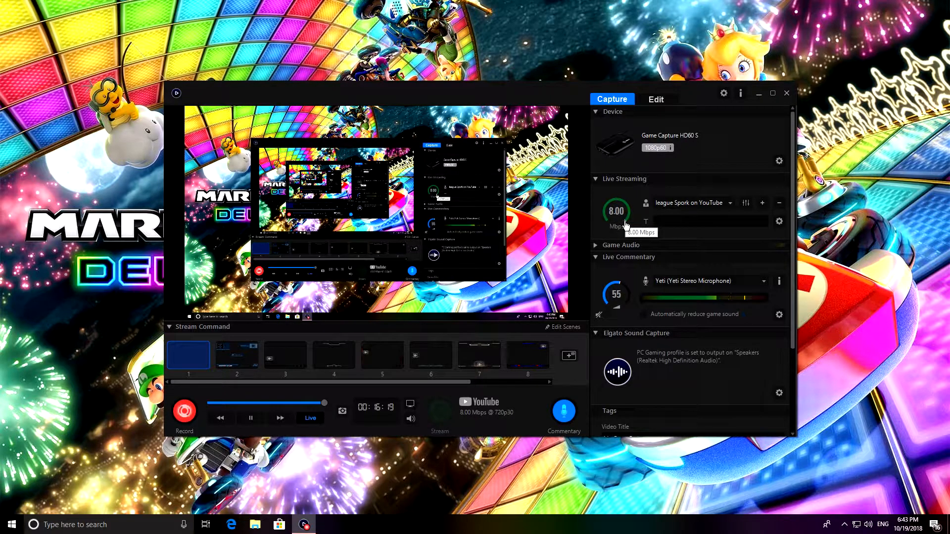
scroll(626, 223, "down", 2)
scroll(626, 224, "up", 2)
left_click_drag(627, 223, 605, 228)
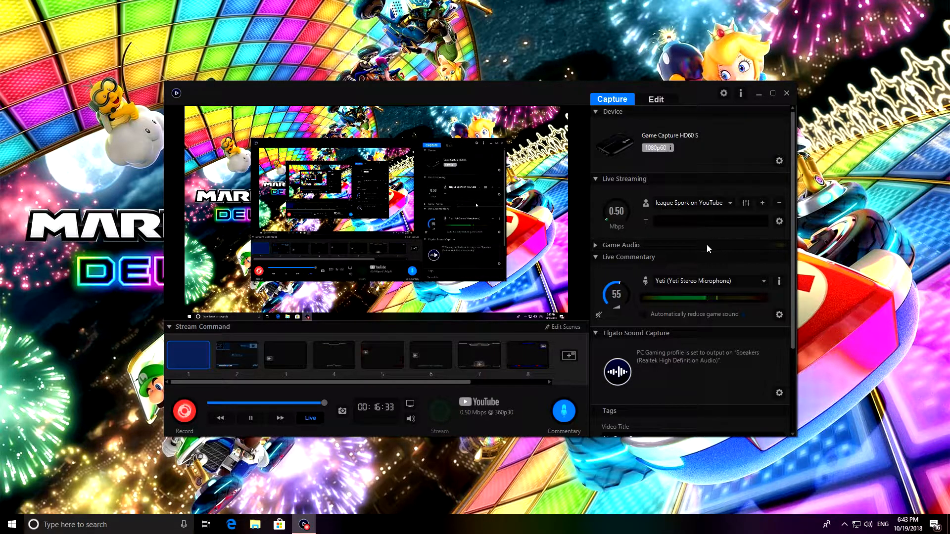
Step: Expand the Game Audio section, raise the game audio volume to 99 and return it to 66
left_click(598, 246)
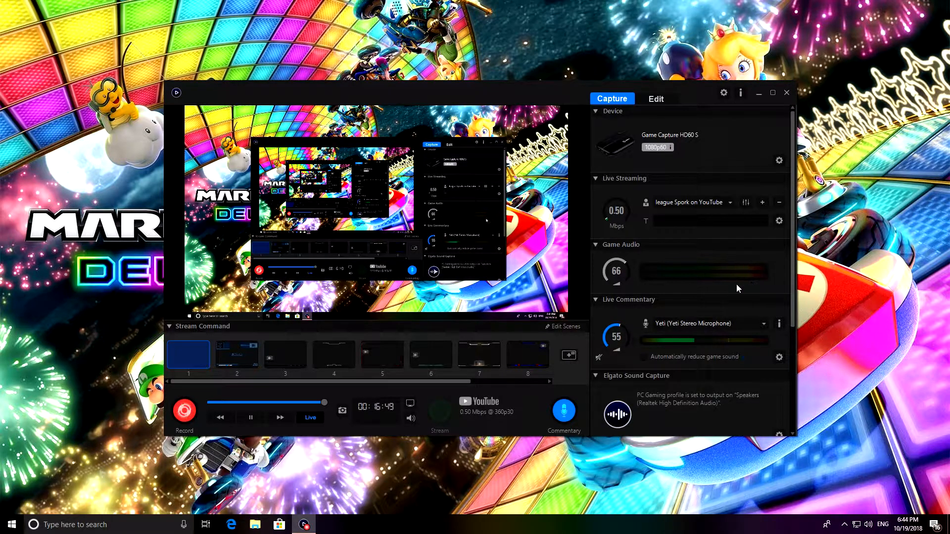
mouse_move(620, 289)
scroll(618, 291, "up", 10)
mouse_move(710, 357)
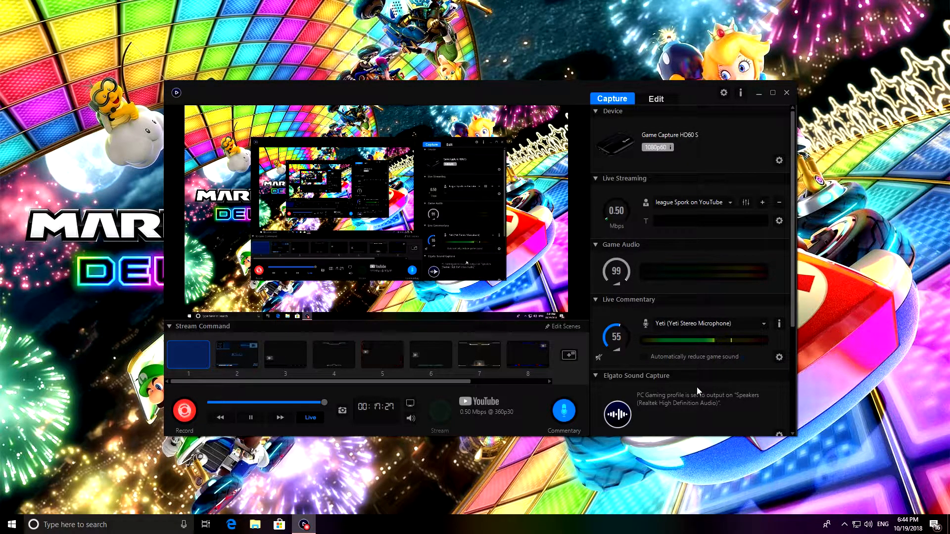
left_click_drag(637, 275, 633, 260)
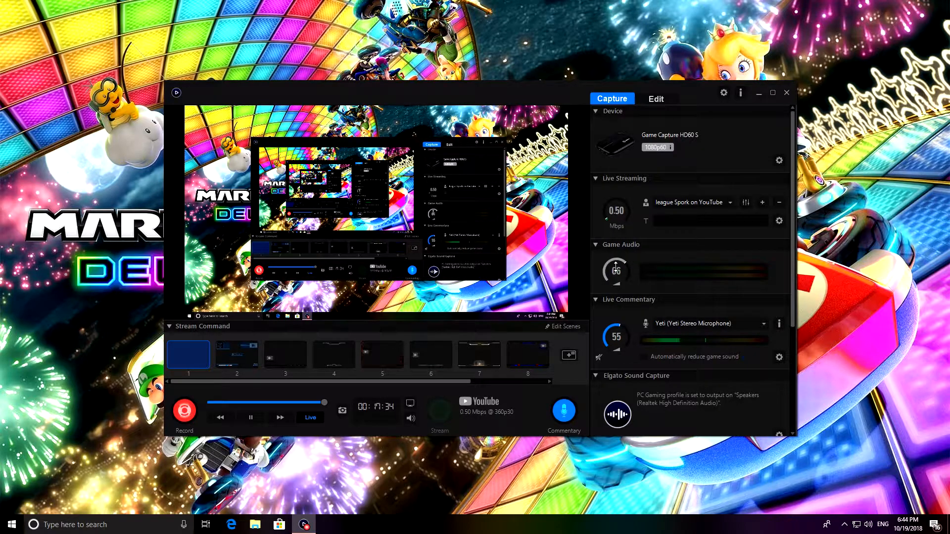
Step: Turn Live Commentary monitoring on and off again, and raise the commentary volume to 99 before lowering it to 15
left_click(600, 359)
left_click(600, 358)
mouse_move(616, 329)
left_click_drag(616, 329, 626, 364)
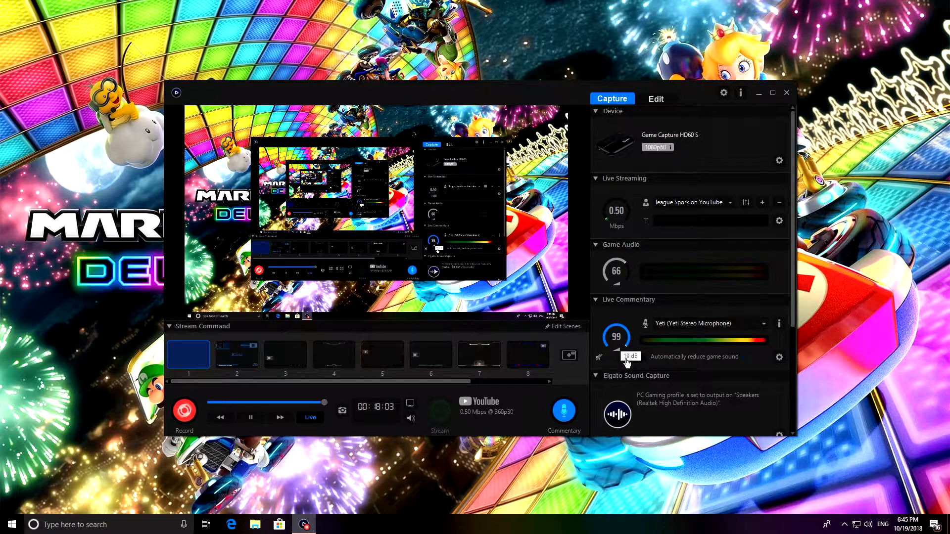
left_click_drag(627, 363, 605, 343)
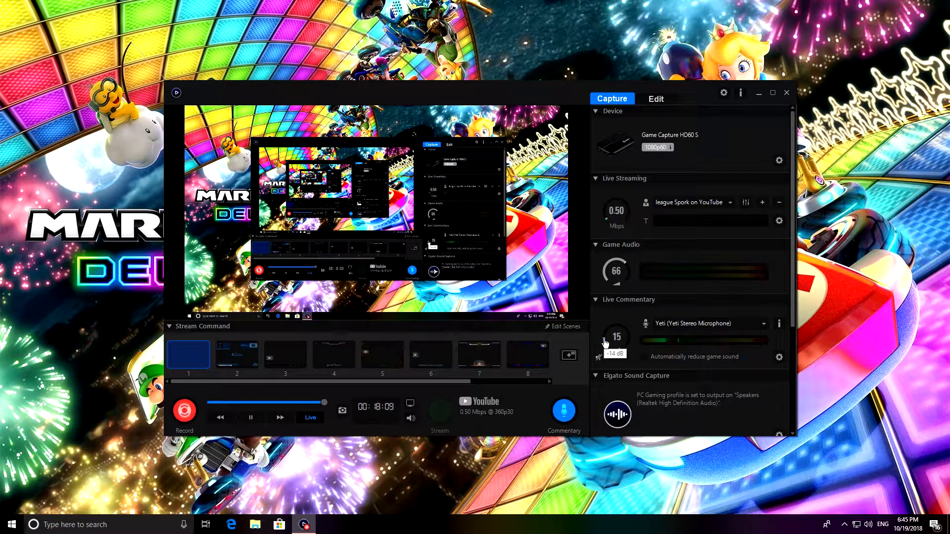
Step: Set the Live Commentary volume to 55 and view the commentary's threshold and attenuation settings
left_click_drag(605, 342, 621, 324)
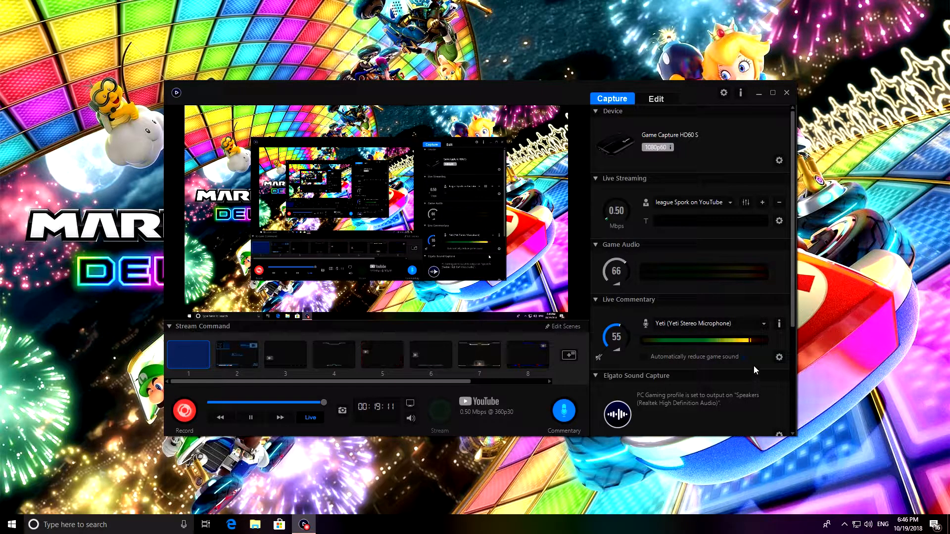
left_click(780, 357)
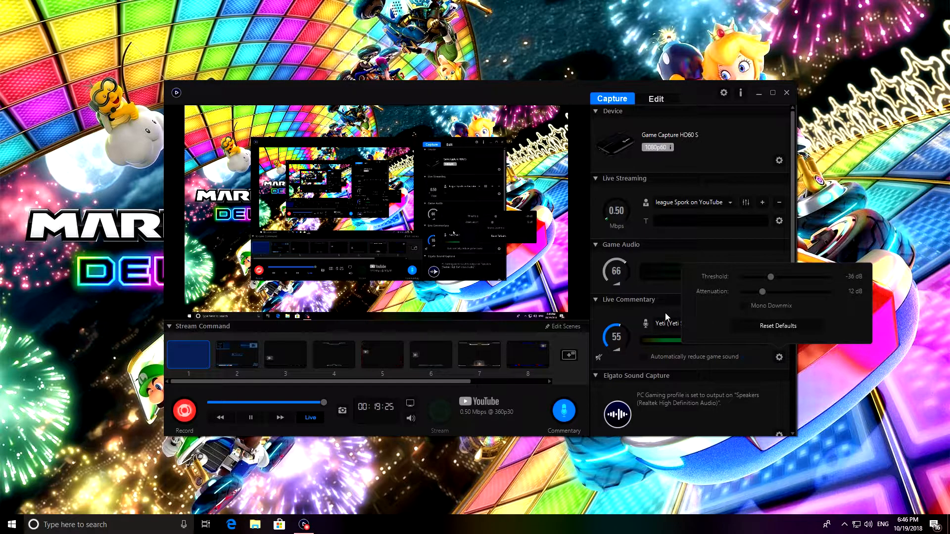
left_click(641, 313)
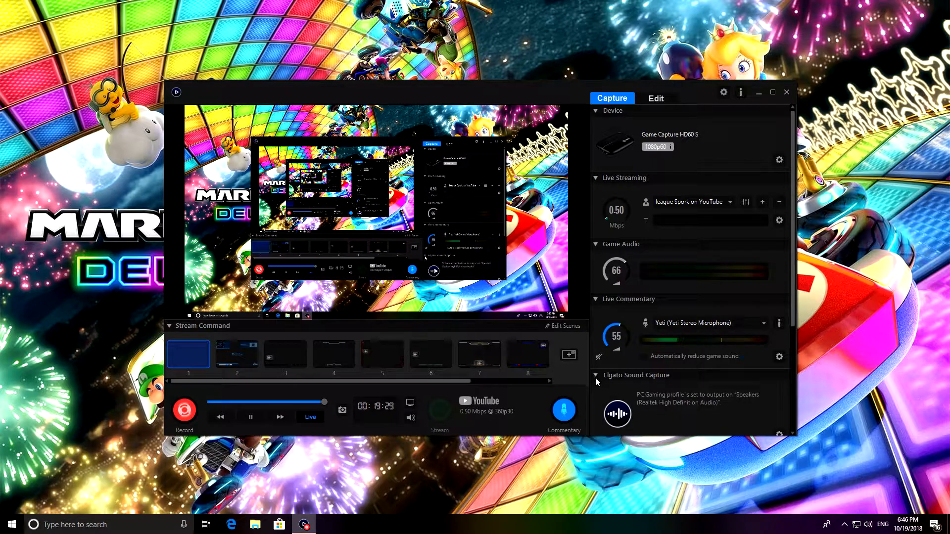
Step: Select Yeti (Yeti Stereo Microphone) from the Live Commentary audio input choices
scroll(596, 377, "down", 3)
scroll(661, 359, "down", 1)
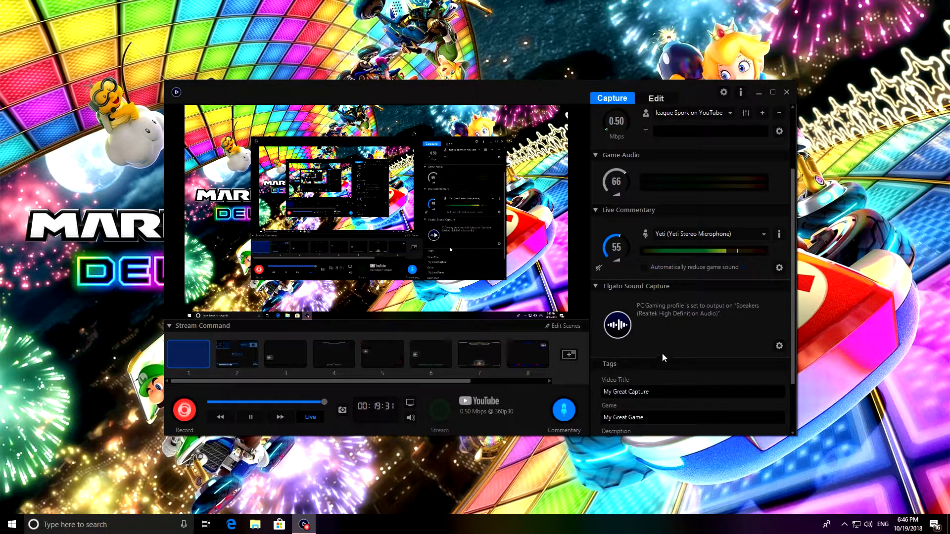
left_click(762, 235)
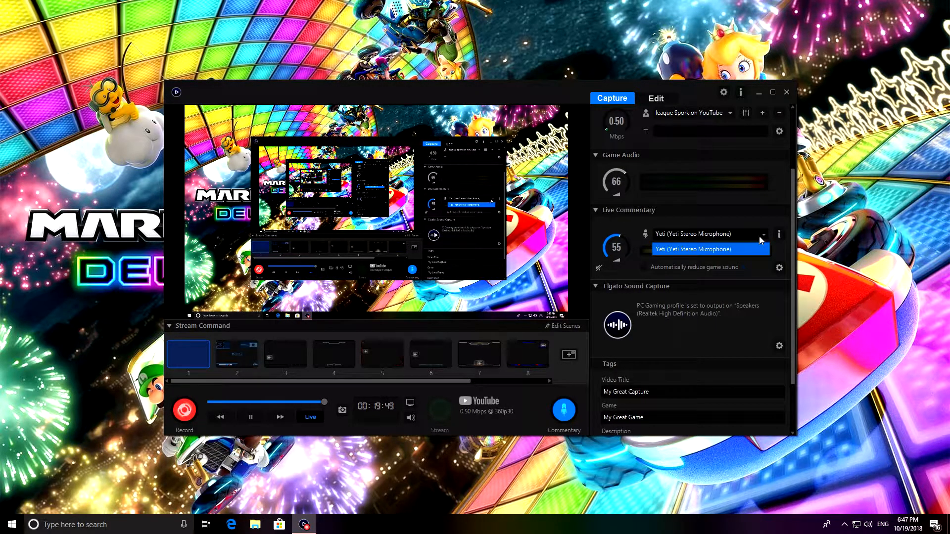
left_click(724, 250)
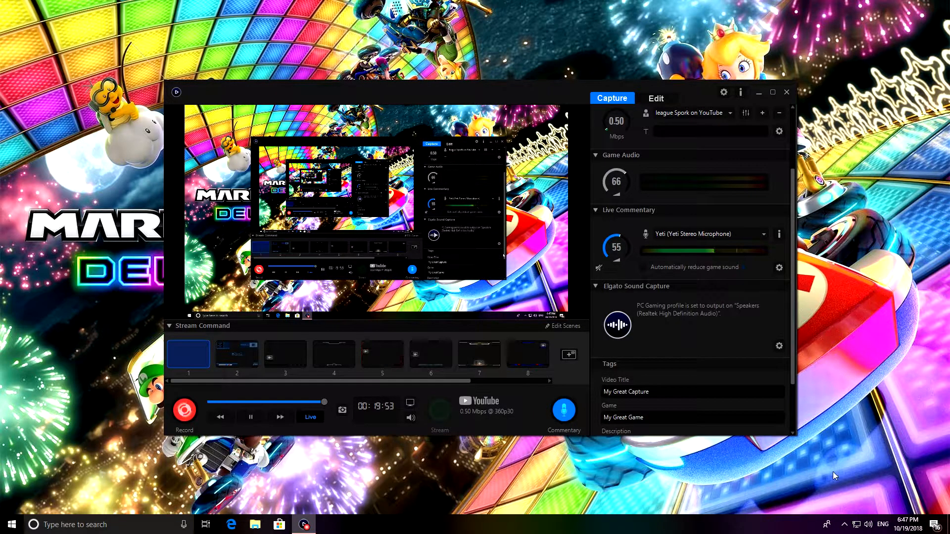
Step: Examine the Windows playback devices available for sound output without changing the selected one, including the Elgato Sound Capture speakers
left_click(867, 529)
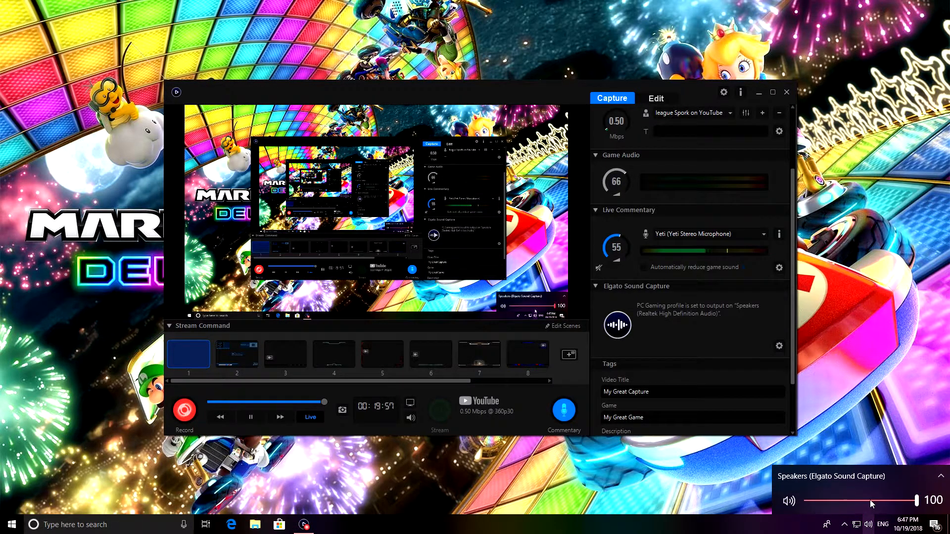
left_click(869, 501)
scroll(857, 434, "down", 2)
scroll(848, 470, "up", 3)
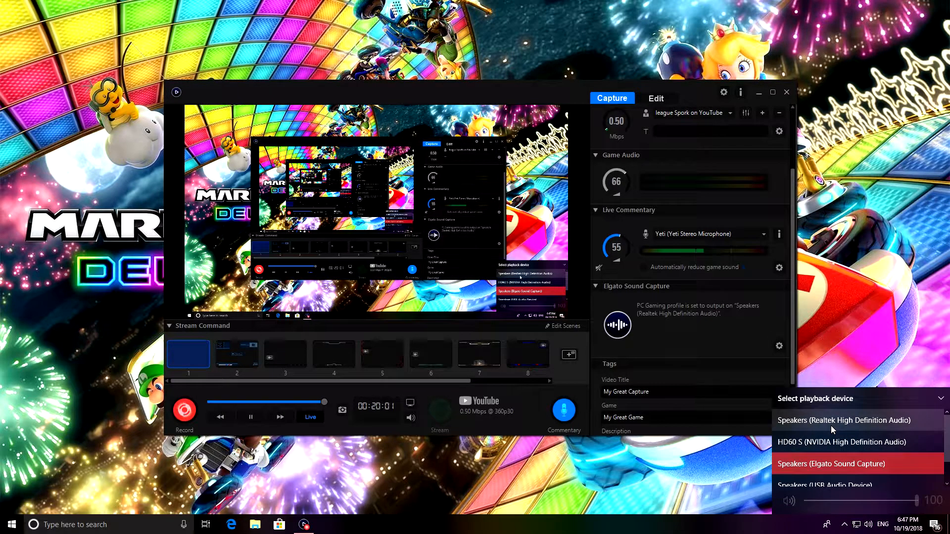
scroll(830, 425, "down", 1)
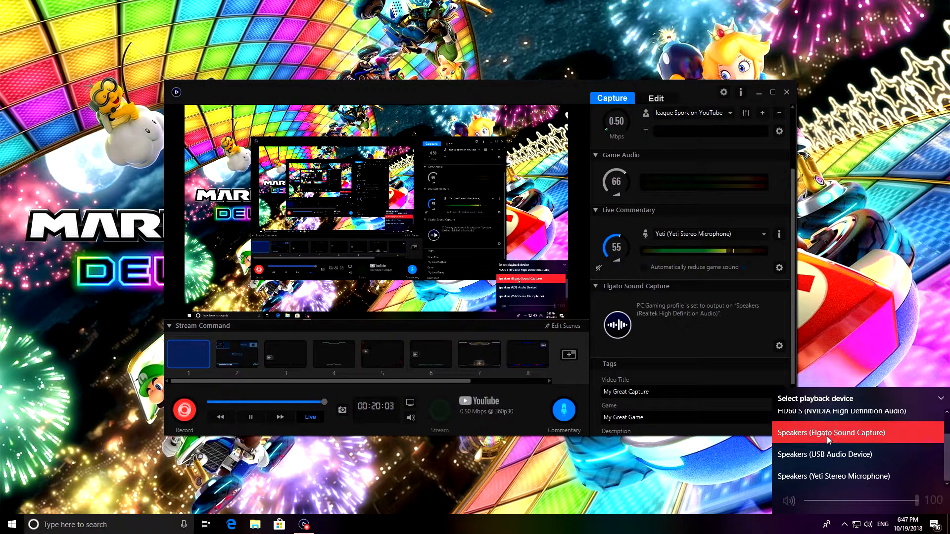
scroll(828, 477, "up", 1)
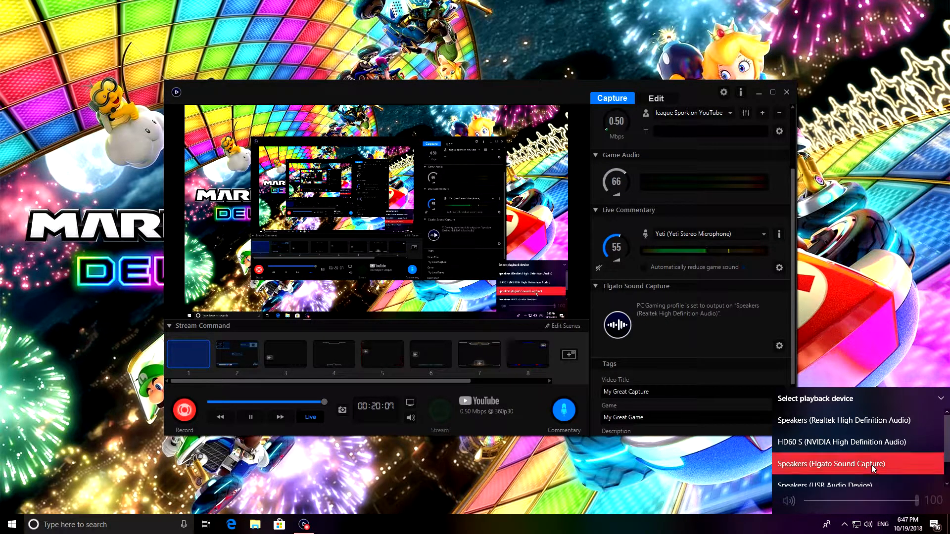
scroll(829, 477, "down", 1)
left_click(866, 372)
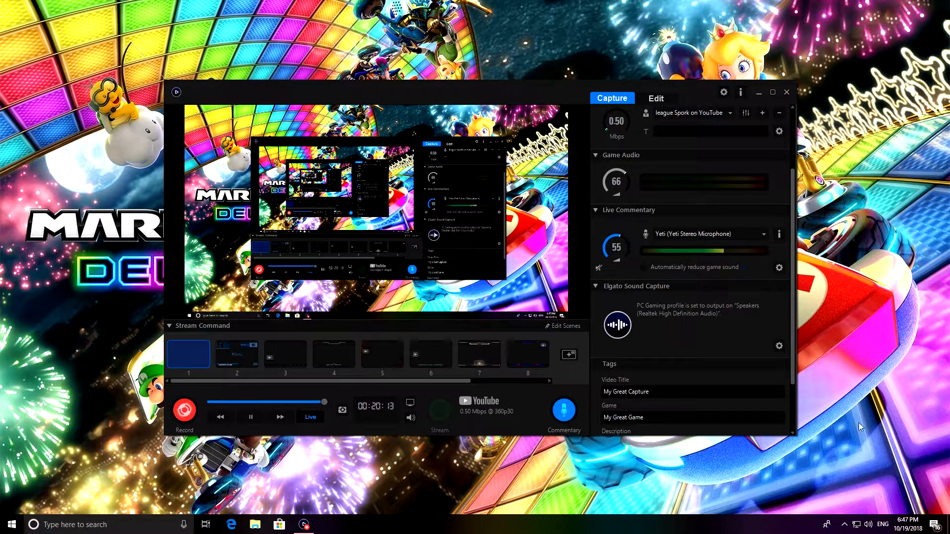
Step: Collapse the Elgato Sound Capture section and expand it again
scroll(704, 272, "down", 1)
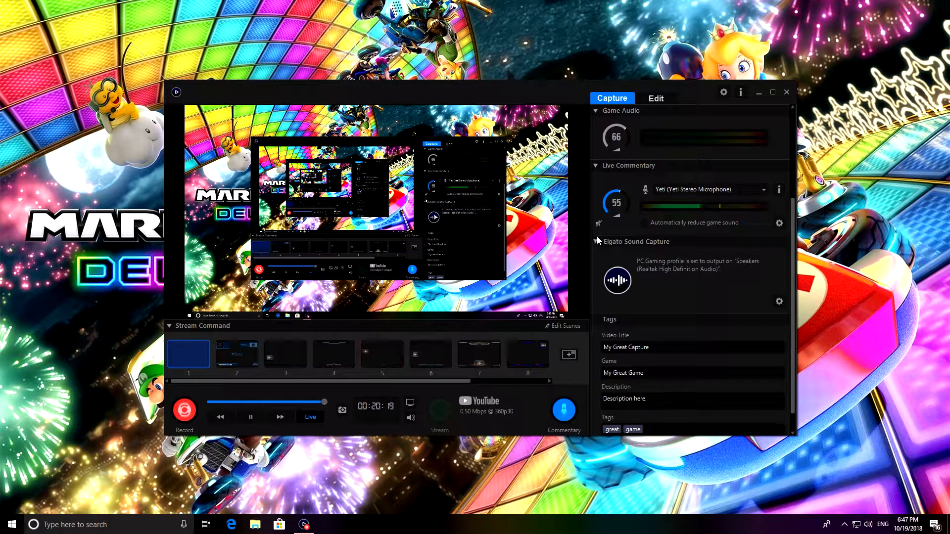
left_click(596, 237)
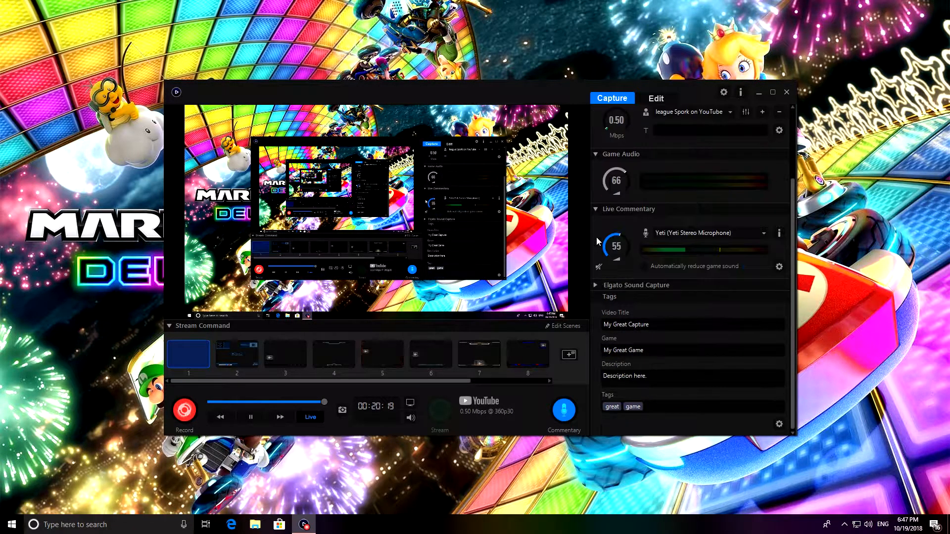
left_click(597, 284)
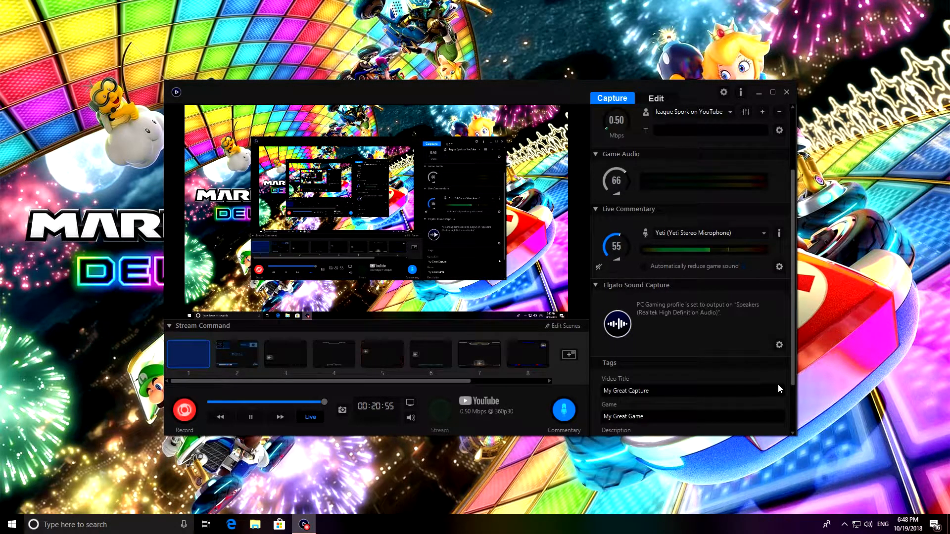
Step: Open the Elgato Sound Capture settings and choose Speakers (Realtek High Definition Audio) as the device for hearing PC gameplay
left_click(778, 348)
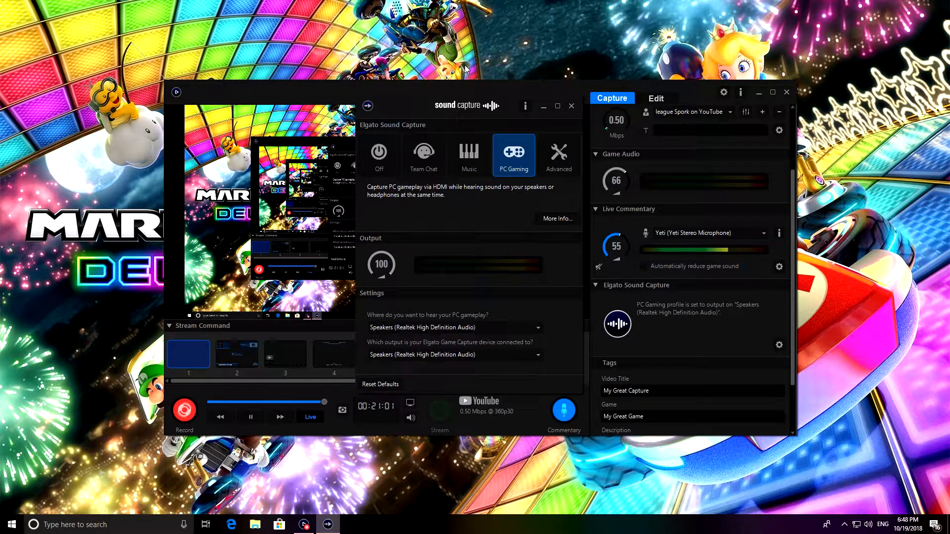
left_click_drag(462, 97, 412, 83)
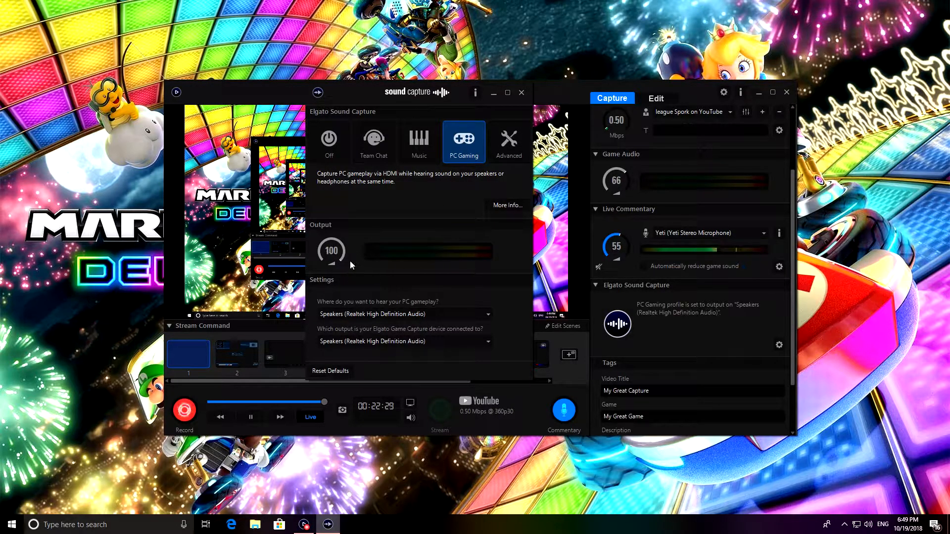
mouse_move(330, 255)
left_click(406, 314)
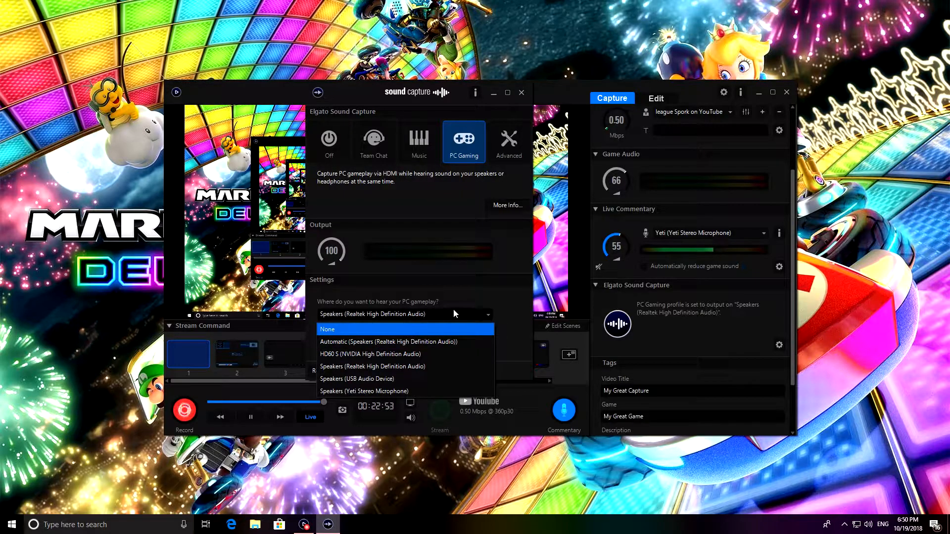
left_click(369, 368)
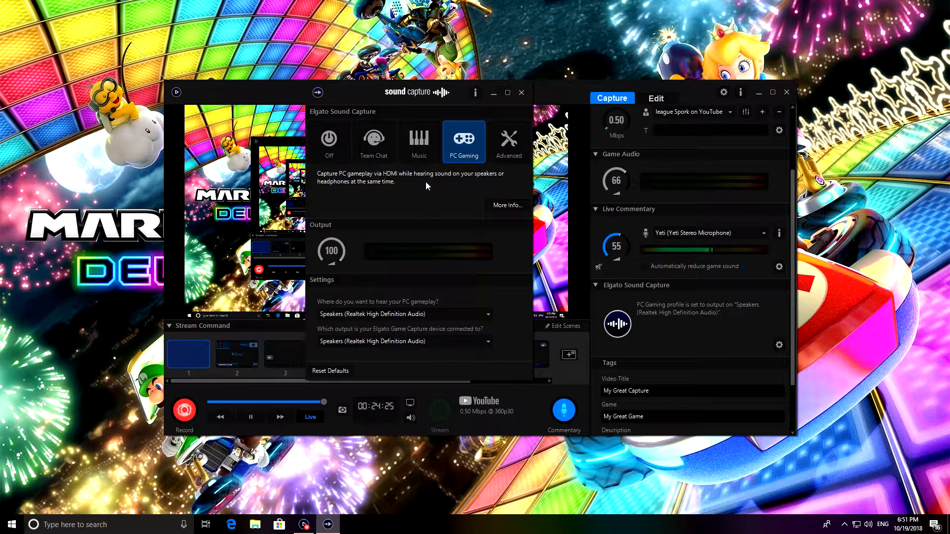
Step: Switch Sound Capture to the Advanced profile, choose Yeti (Yeti Stereo Microphone) as audio input, and close its window after reviewing the playback devices
left_click(515, 156)
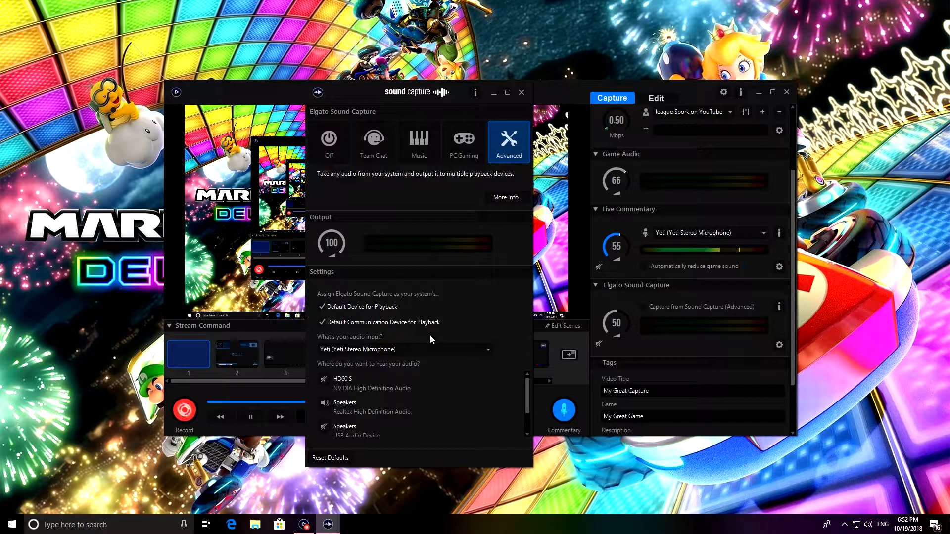
left_click(426, 348)
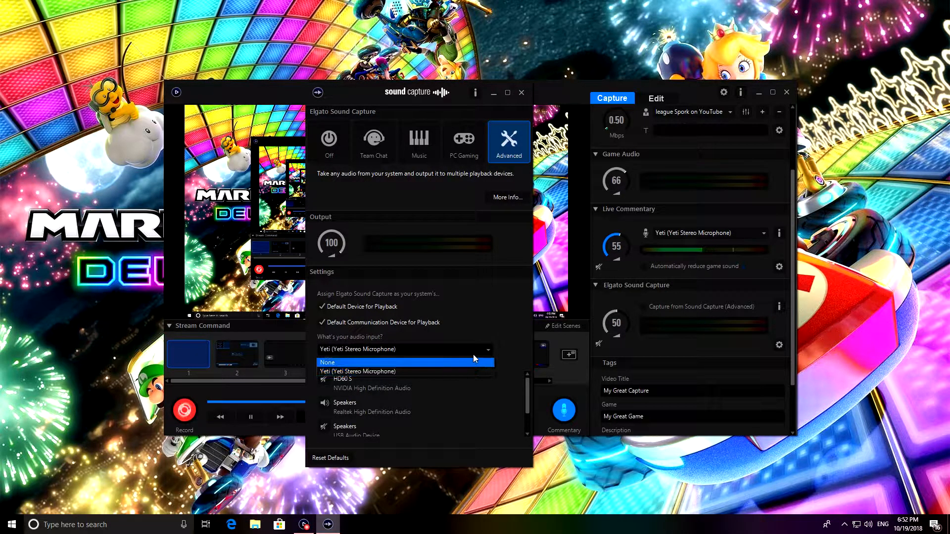
left_click(478, 375)
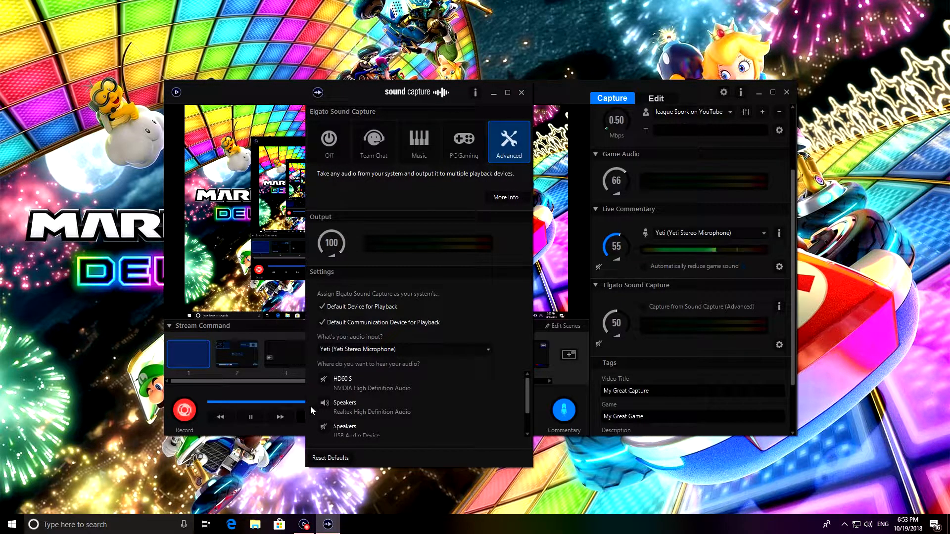
mouse_move(530, 405)
left_mouse_down()
mouse_move(527, 432)
mouse_move(529, 392)
mouse_move(526, 421)
left_mouse_up()
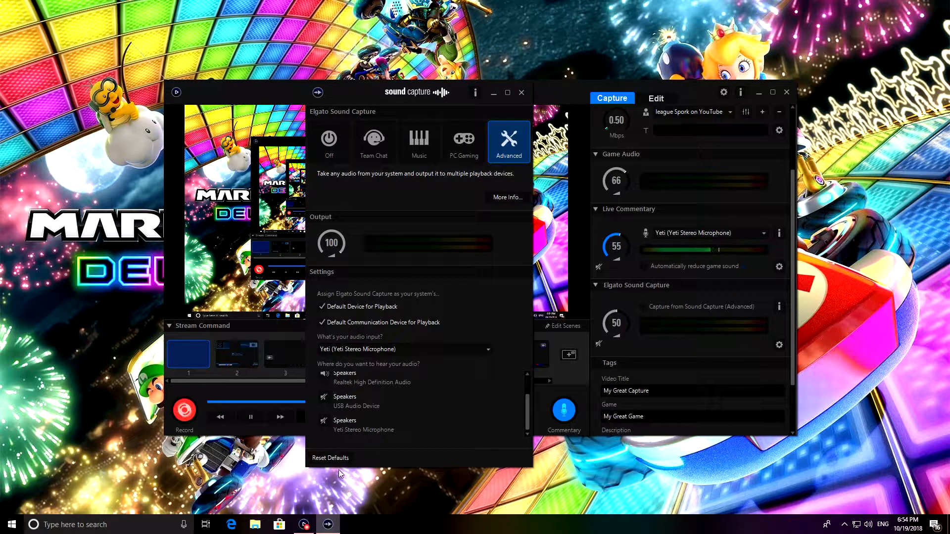
left_click(522, 92)
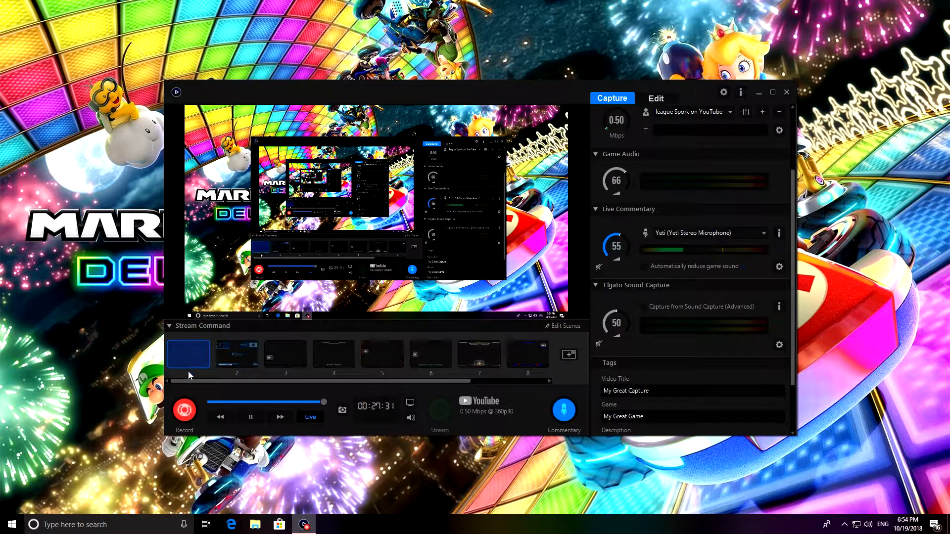
Step: Review the video tag fields, view the Edit library of recorded videos, and return to the Capture view
scroll(662, 347, "down", 3)
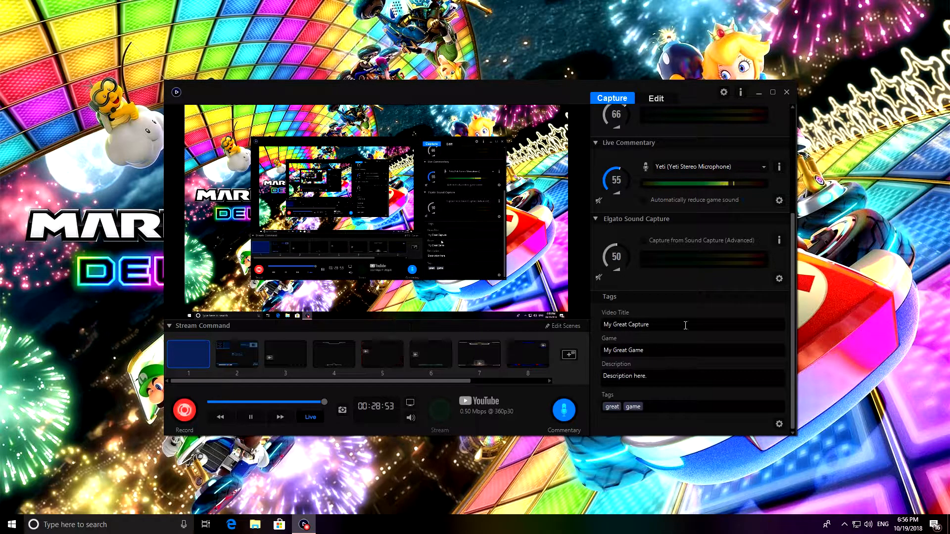
scroll(668, 342, "up", 1)
scroll(666, 336, "up", 3)
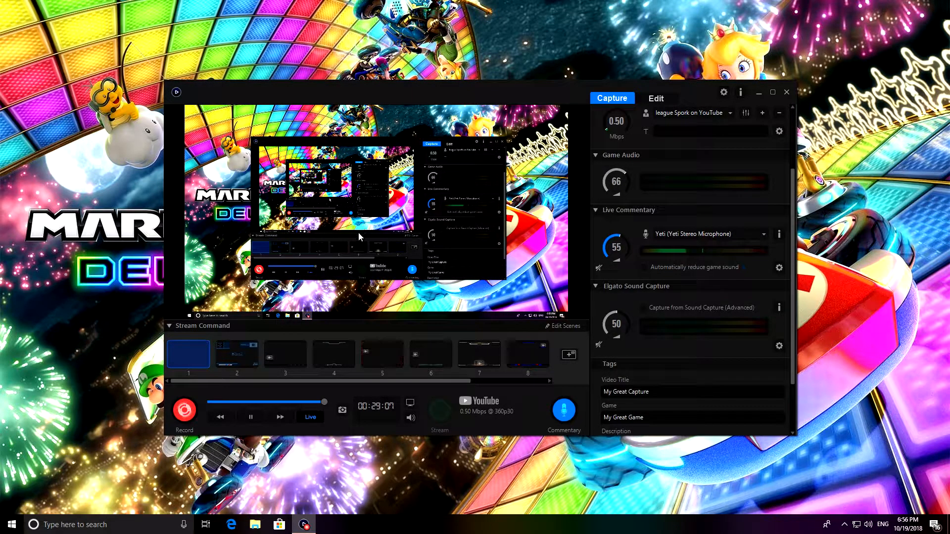
left_click(663, 100)
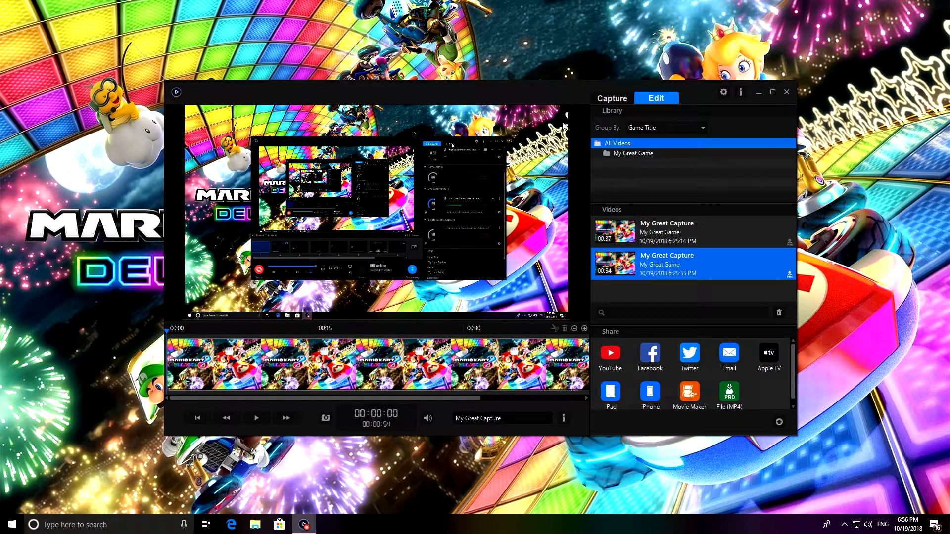
left_click(613, 99)
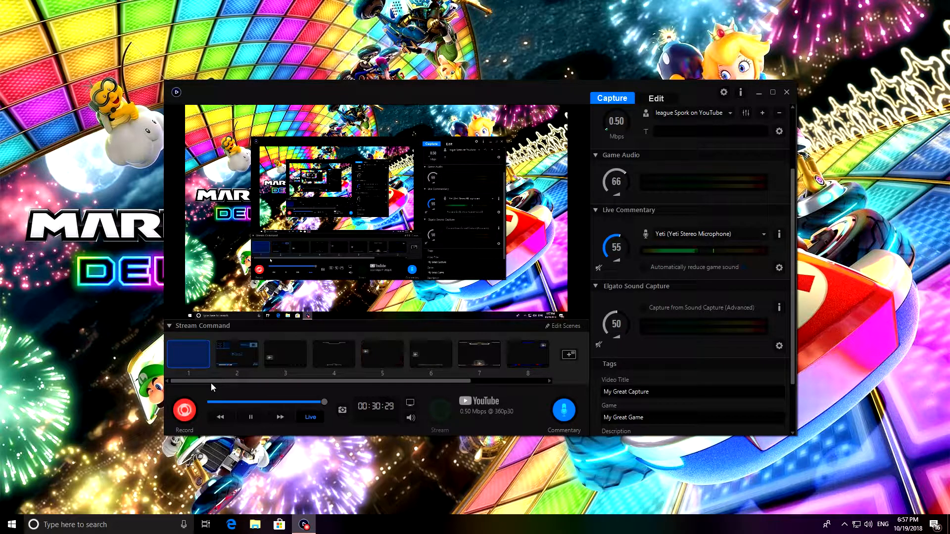
Step: Collapse and expand the Stream Command section, and preview overlay scenes 3, 4, 6 and 8
left_click(170, 326)
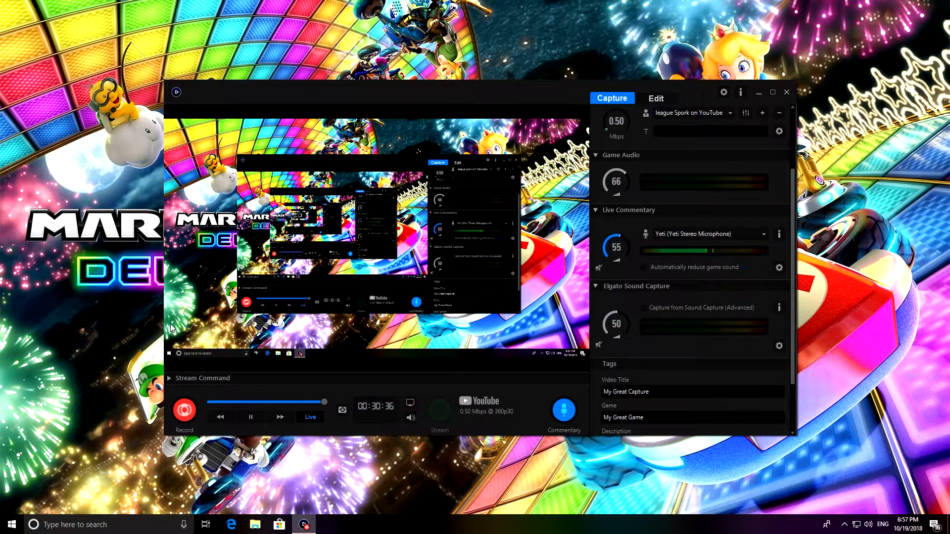
left_click(169, 378)
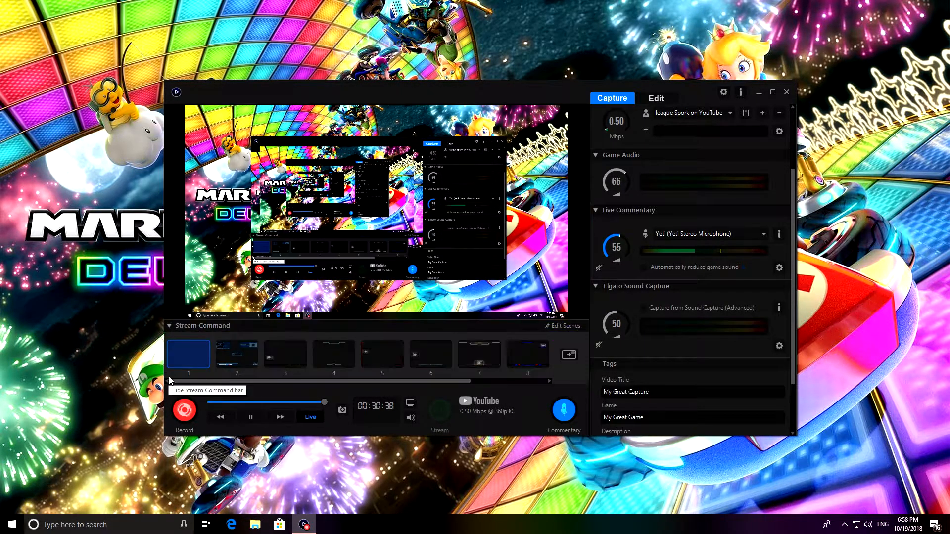
left_click(238, 368)
left_click(271, 357)
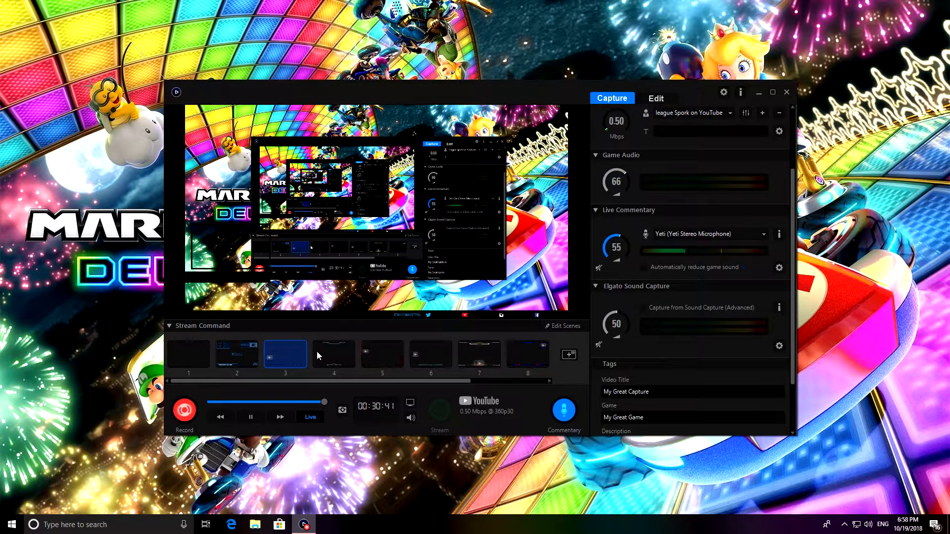
left_click(329, 355)
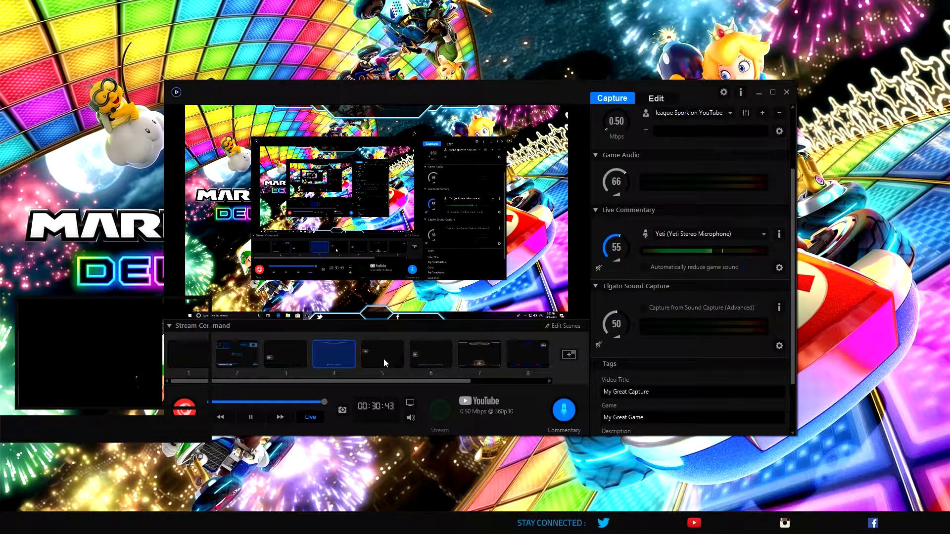
left_click(440, 363)
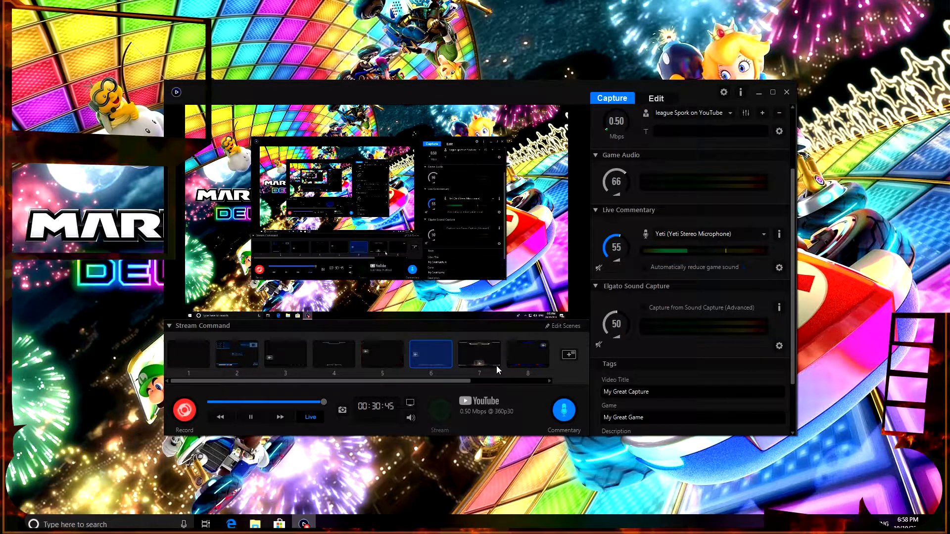
left_click(545, 372)
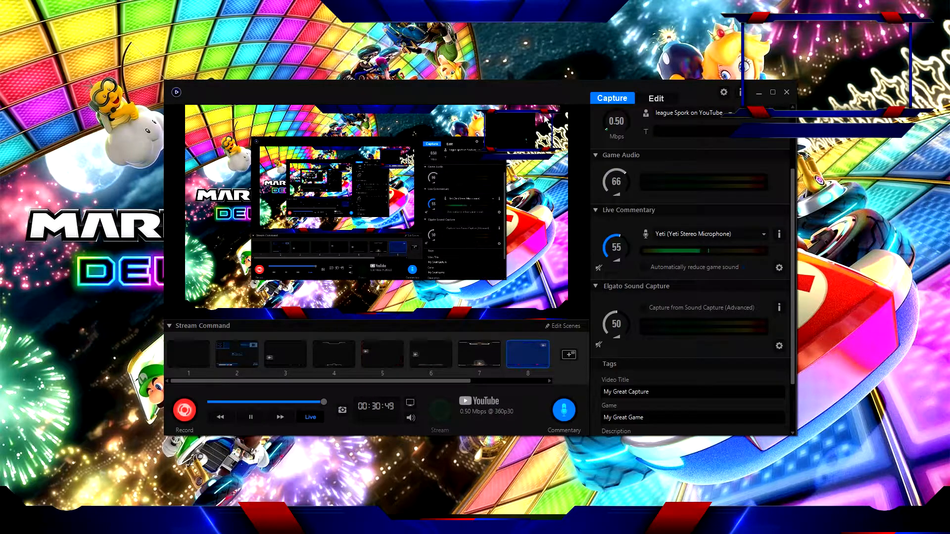
left_click(549, 380)
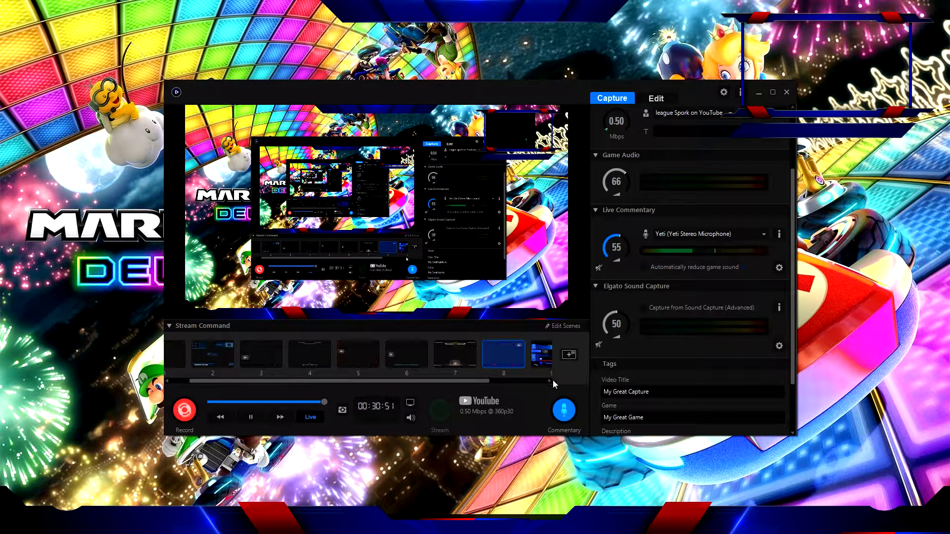
Step: View the types of content that can be added to a scene, and preview scene 10 before switching back to scene 1
left_click(569, 355)
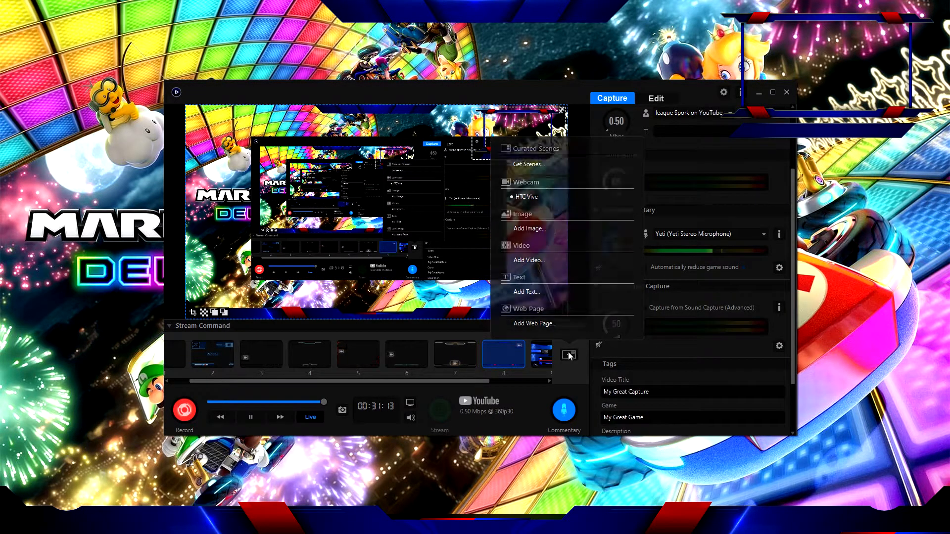
left_click(393, 334)
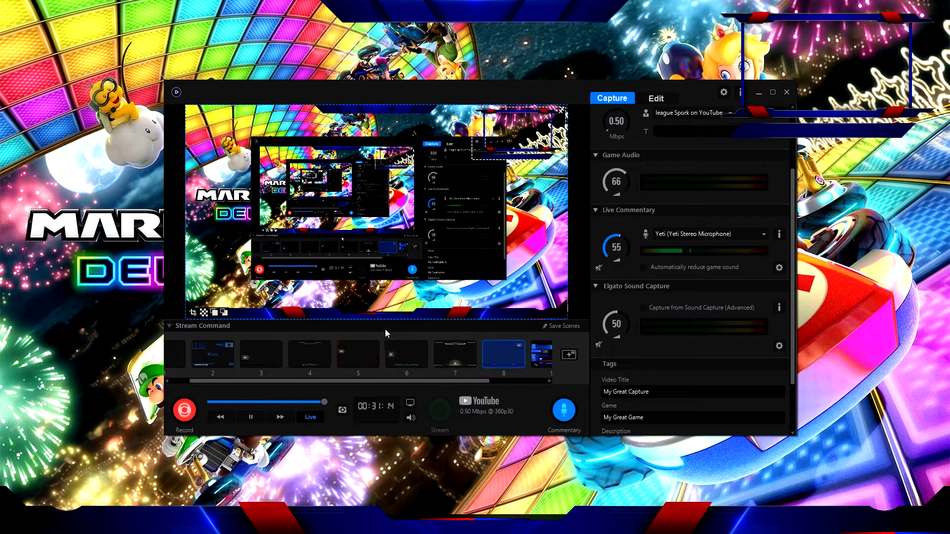
left_click(548, 381)
left_click(534, 358)
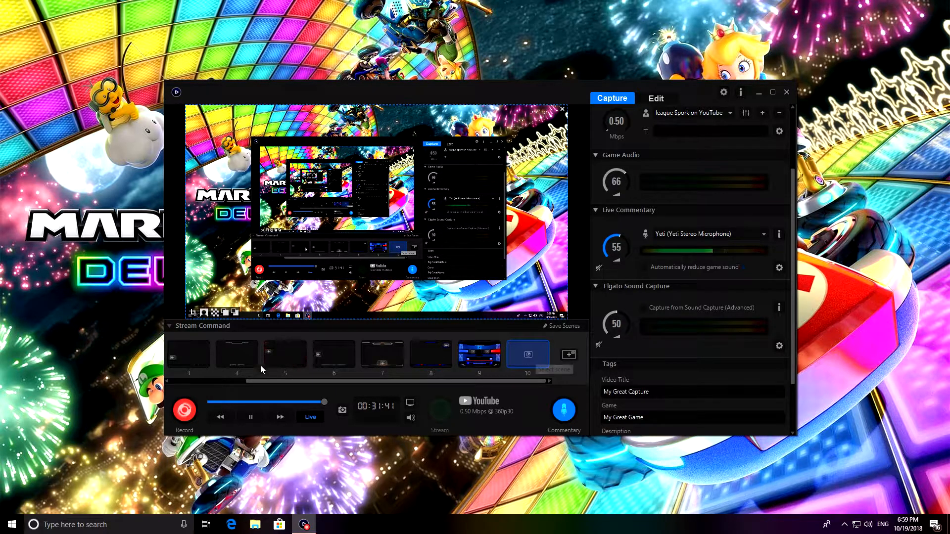
left_click_drag(274, 382, 199, 381)
left_click(187, 361)
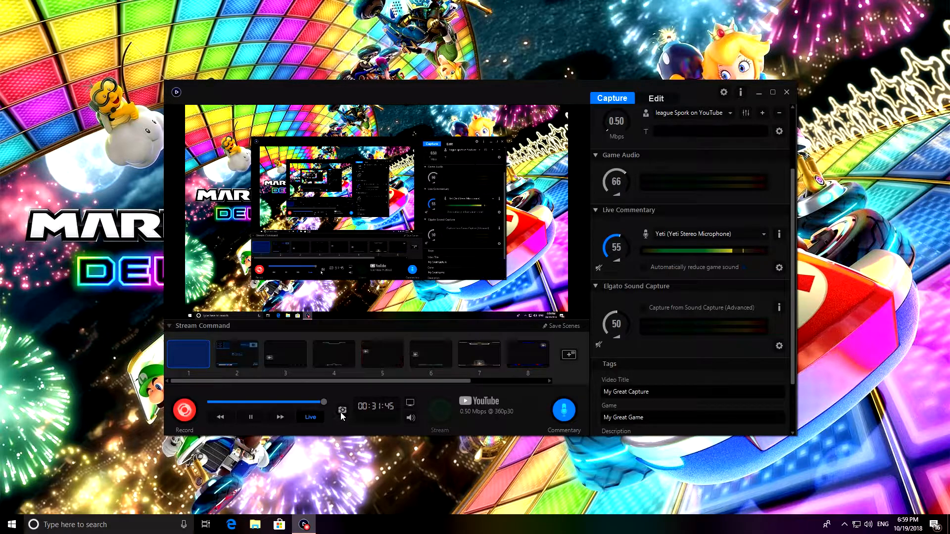
Step: Disable the capture preview and enable it again
left_click(410, 406)
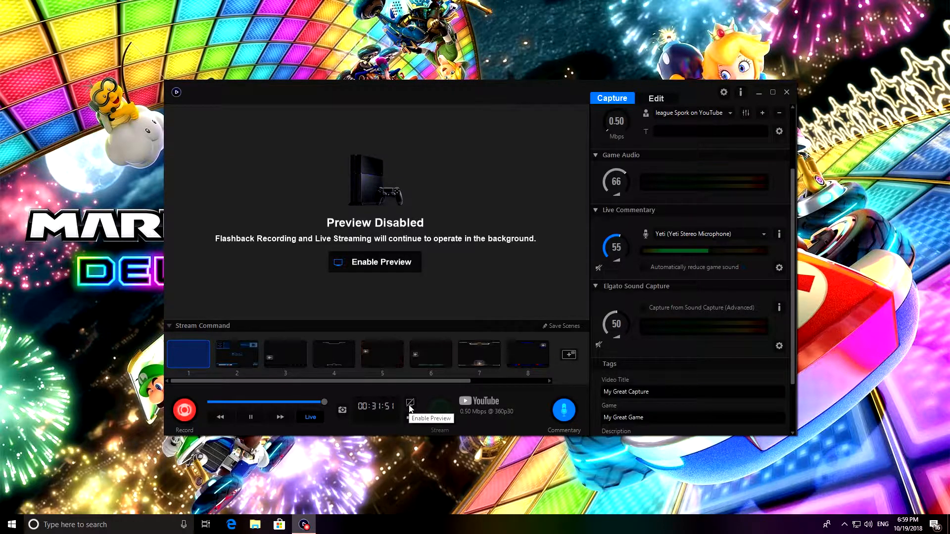
left_click(410, 406)
left_click(410, 405)
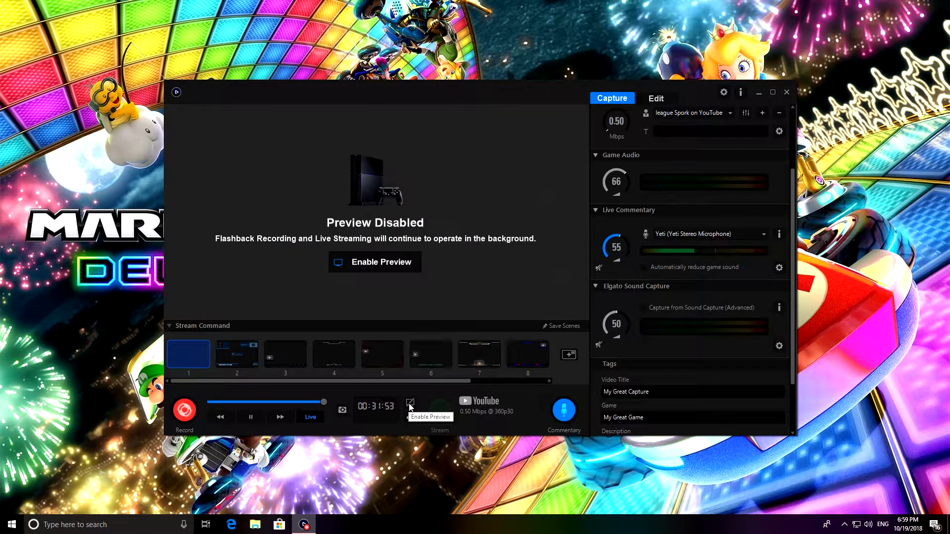
left_click(409, 406)
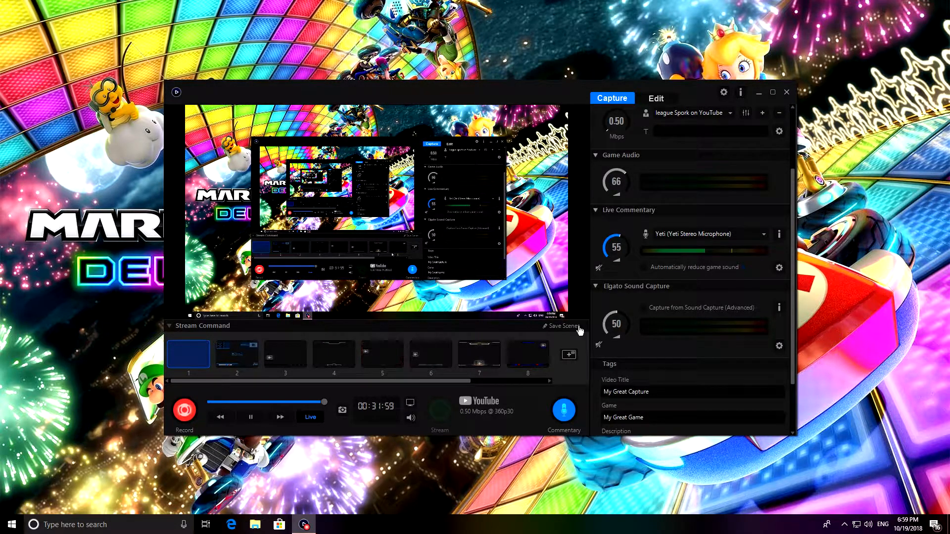
Step: Set the YouTube live stream's maximum resolution to 1080p and maximum frame rate to 60 fps
scroll(618, 200, "up", 1)
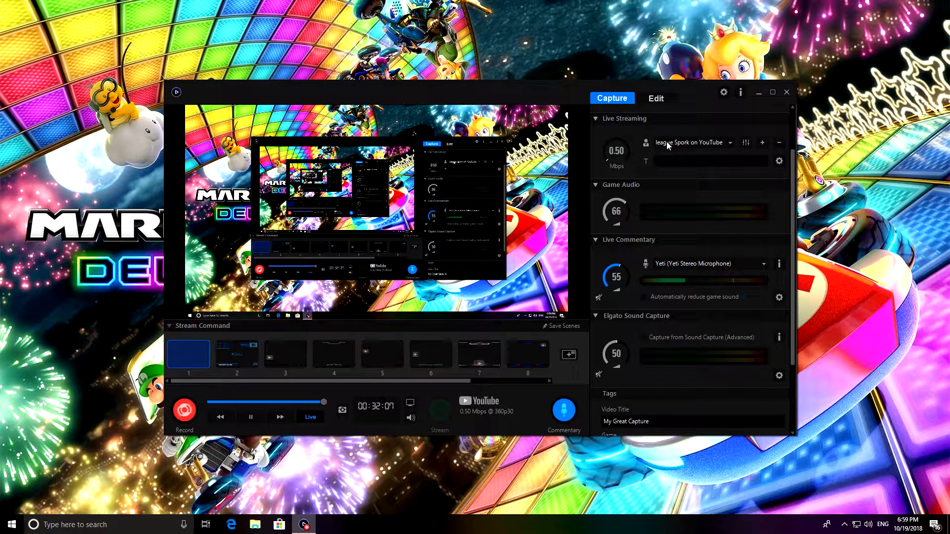
left_click(780, 162)
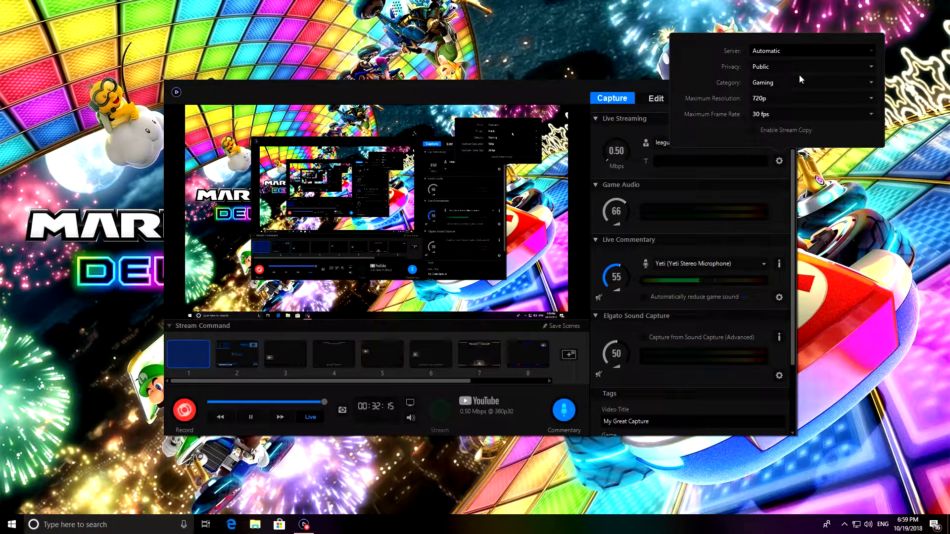
left_click(780, 99)
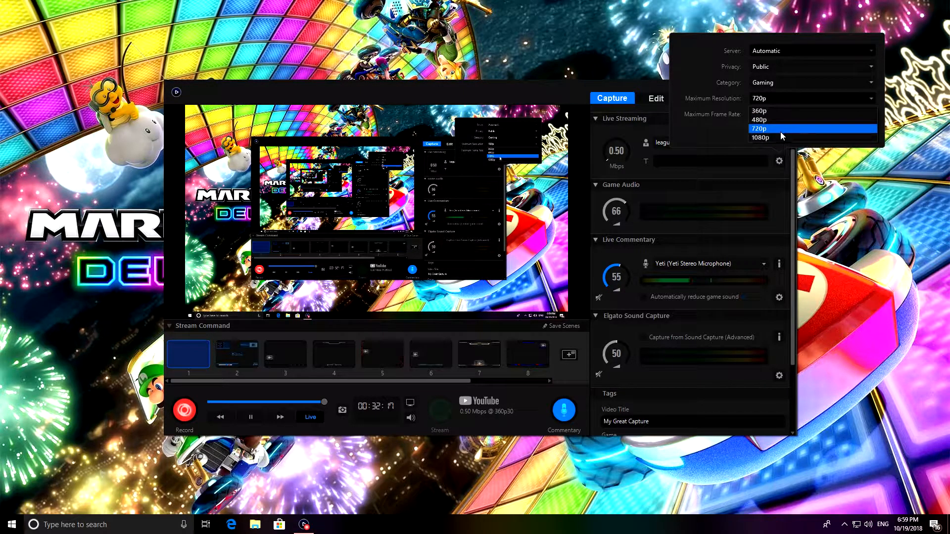
left_click(776, 137)
left_click(782, 113)
left_click(780, 136)
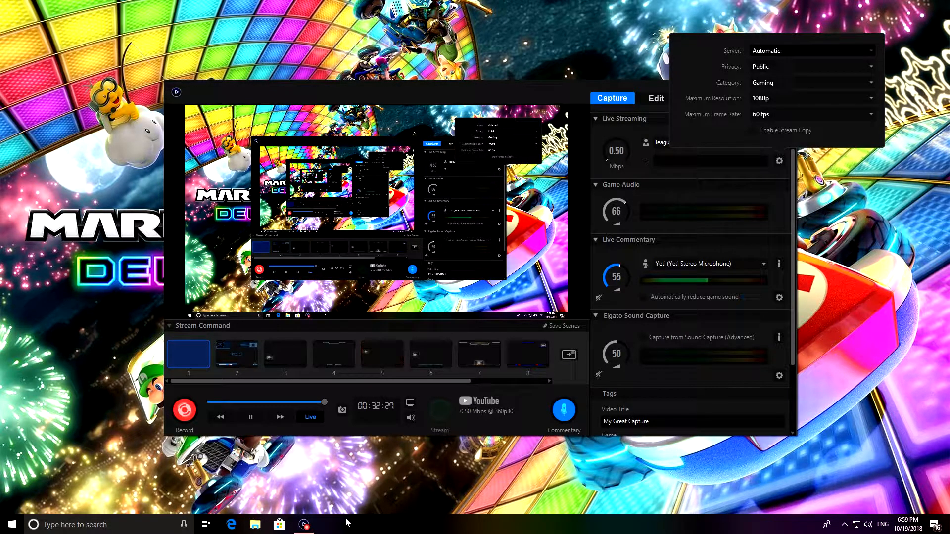
left_click(645, 125)
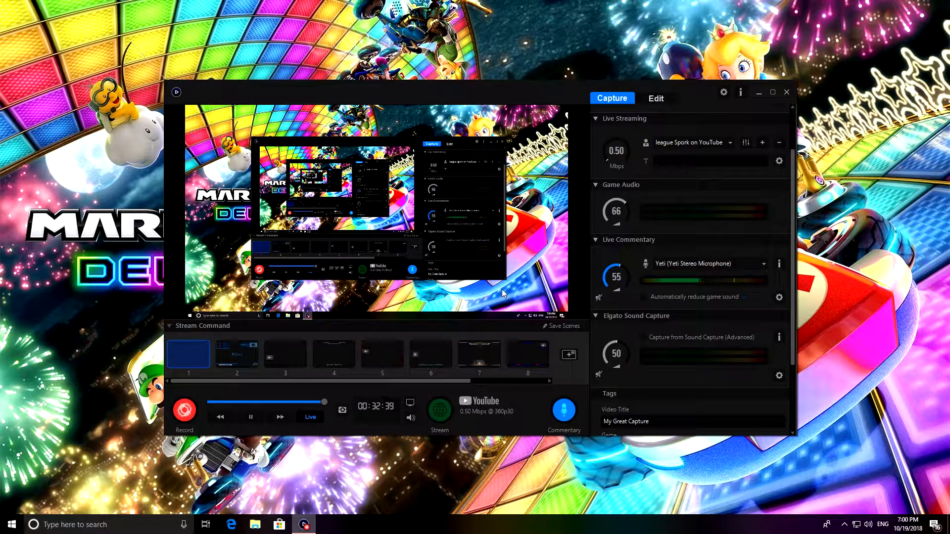
scroll(517, 354, "down", 3)
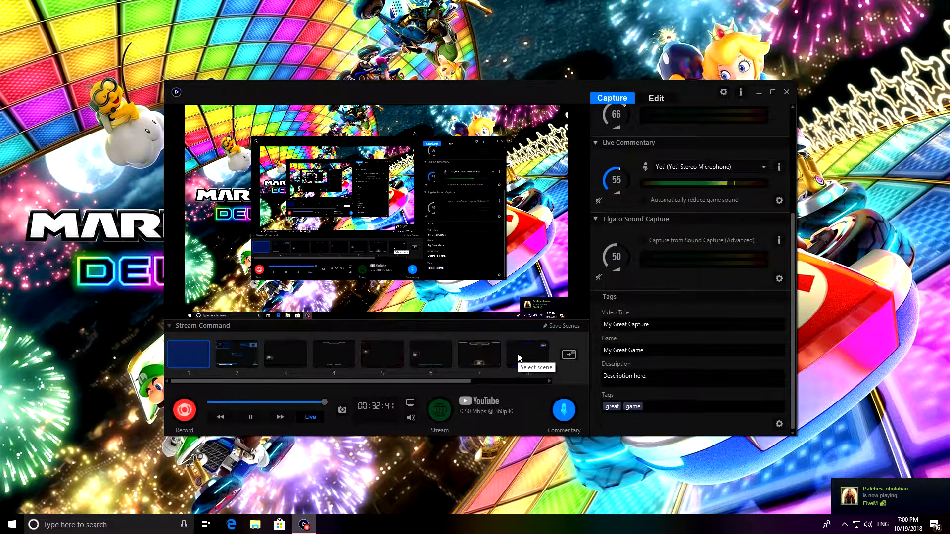